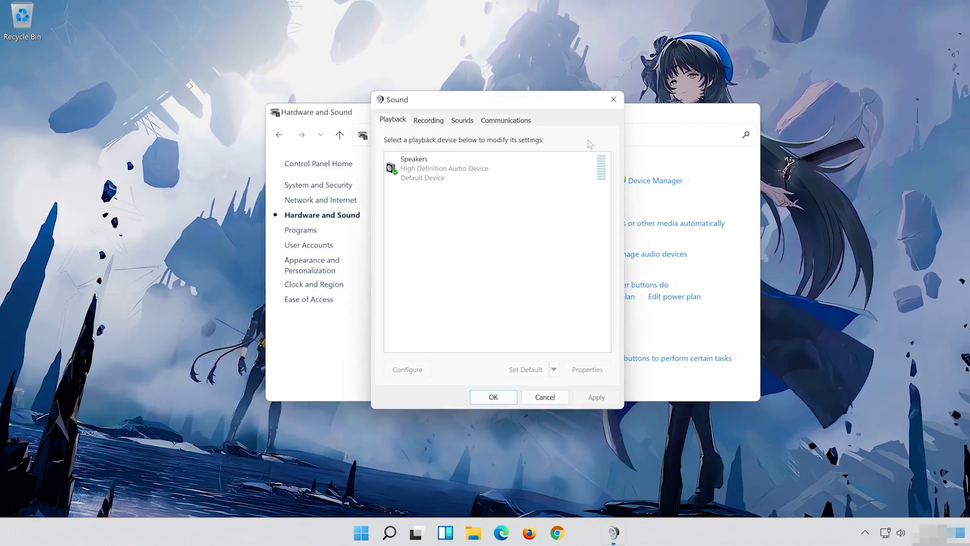
Close the Hardware and Sound window and open the properties of the Speakers playback device.
left_click(746, 111)
left_click(447, 173)
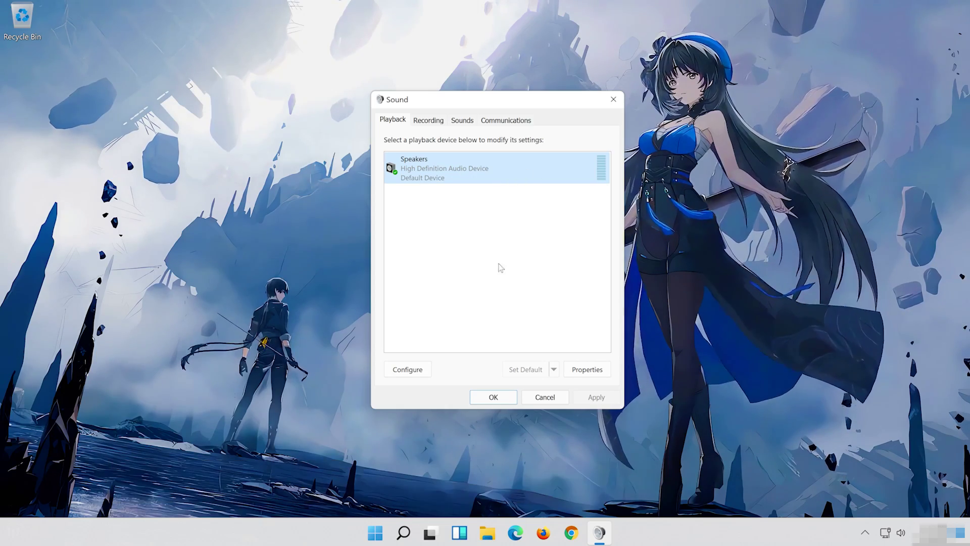
right_click(499, 163)
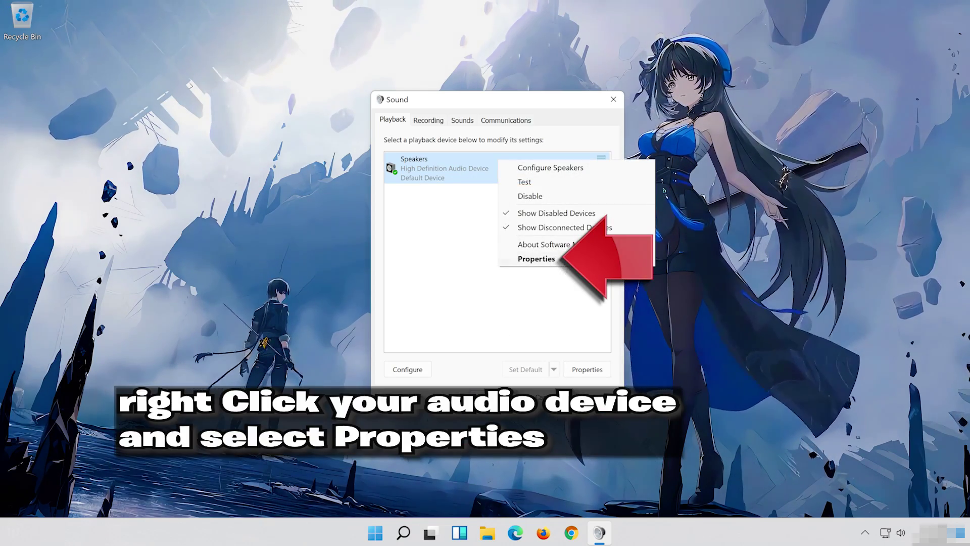
left_click(575, 263)
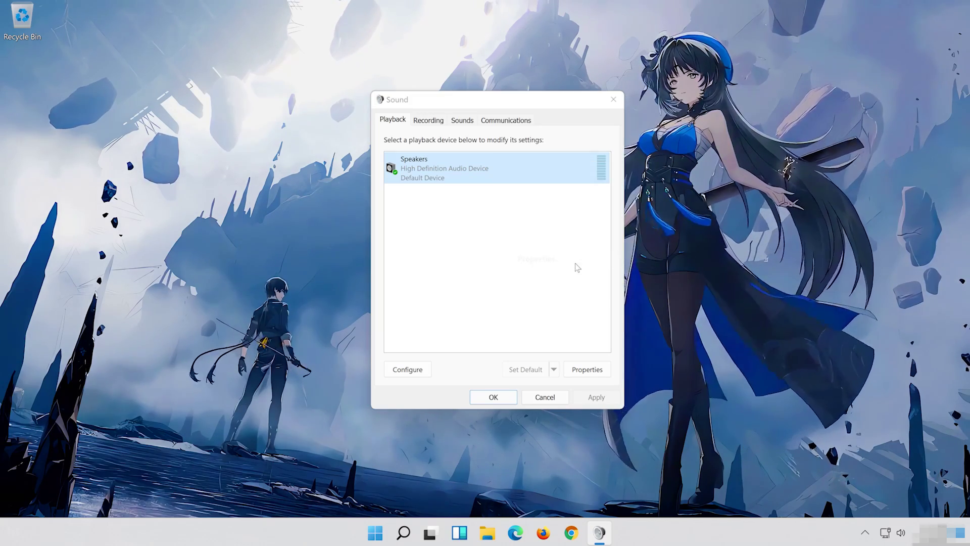
left_click_drag(539, 157, 519, 110)
Disable all enhancements for the Speakers, apply the change and close the sound settings.
left_click(478, 117)
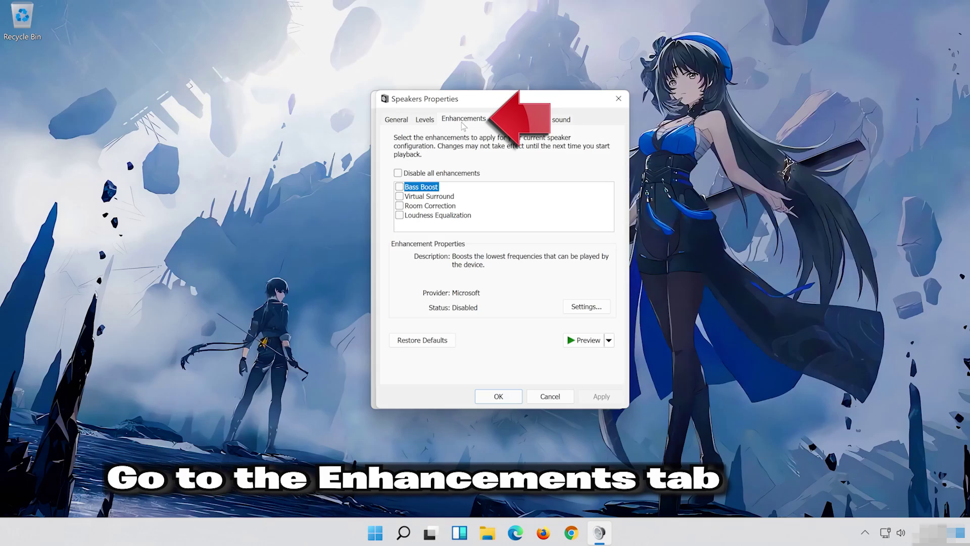
left_click(402, 175)
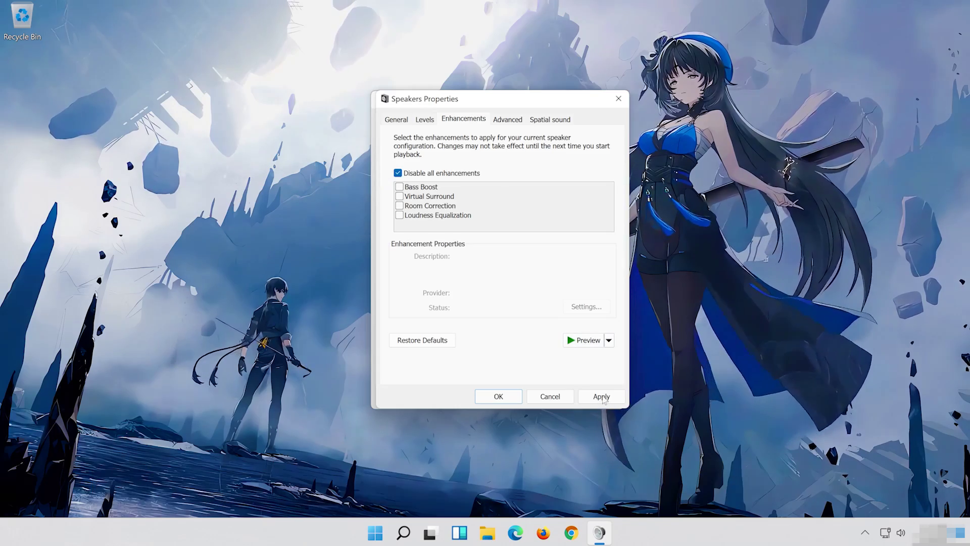
left_click(589, 399)
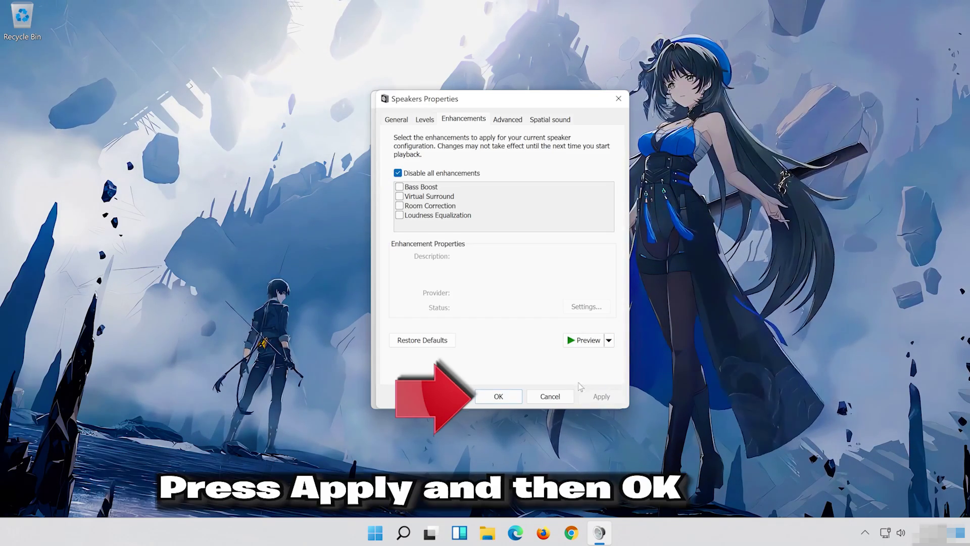
left_click(513, 397)
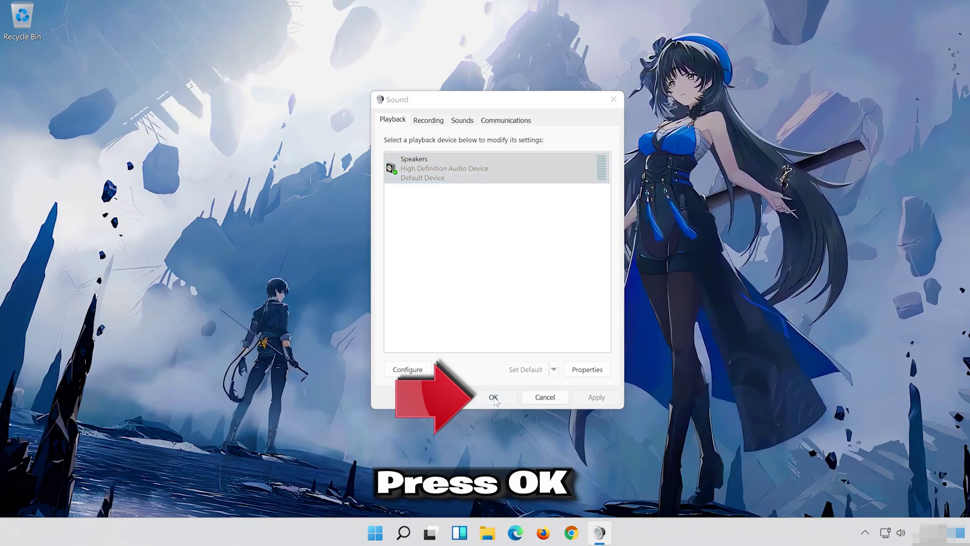
left_click(495, 397)
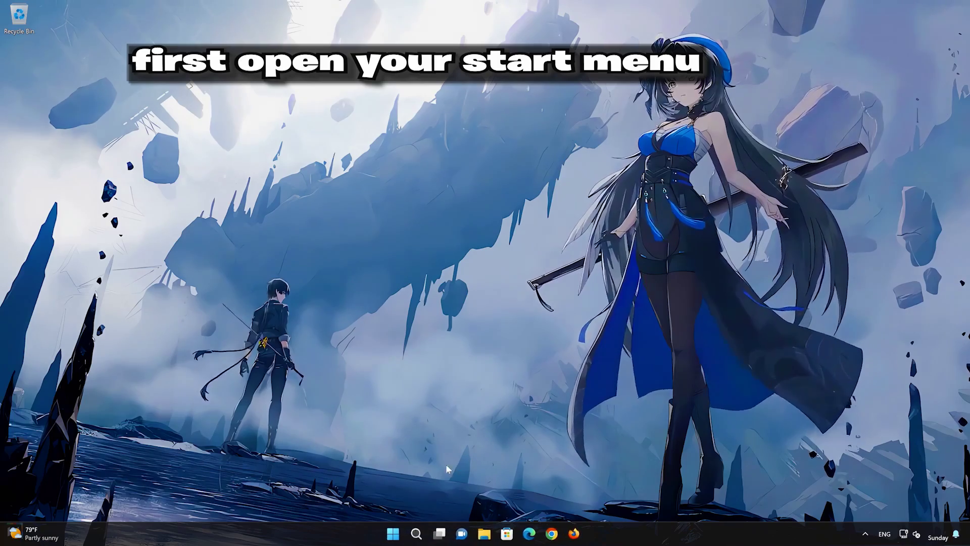
Open the other troubleshooters list in the Troubleshoot section of the Windows System settings.
left_click(400, 531)
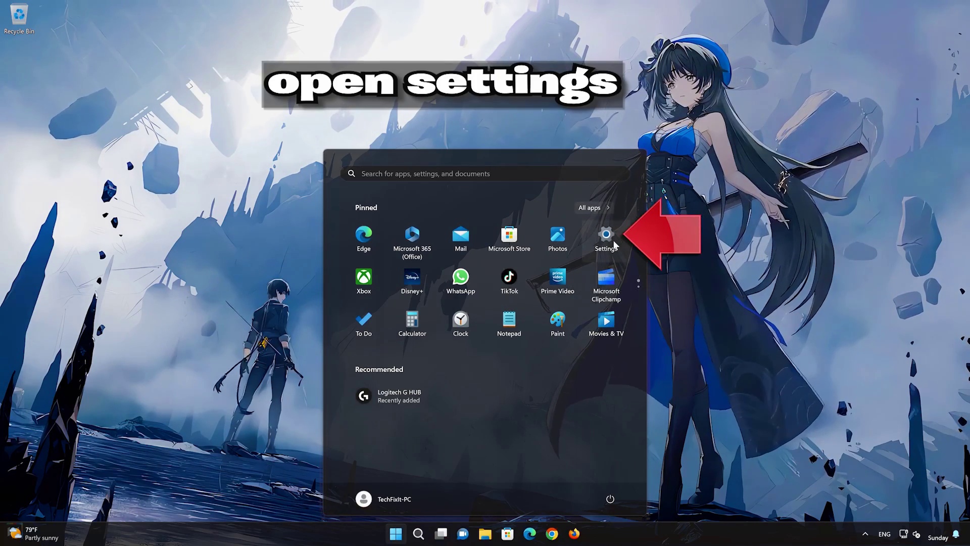
left_click(609, 243)
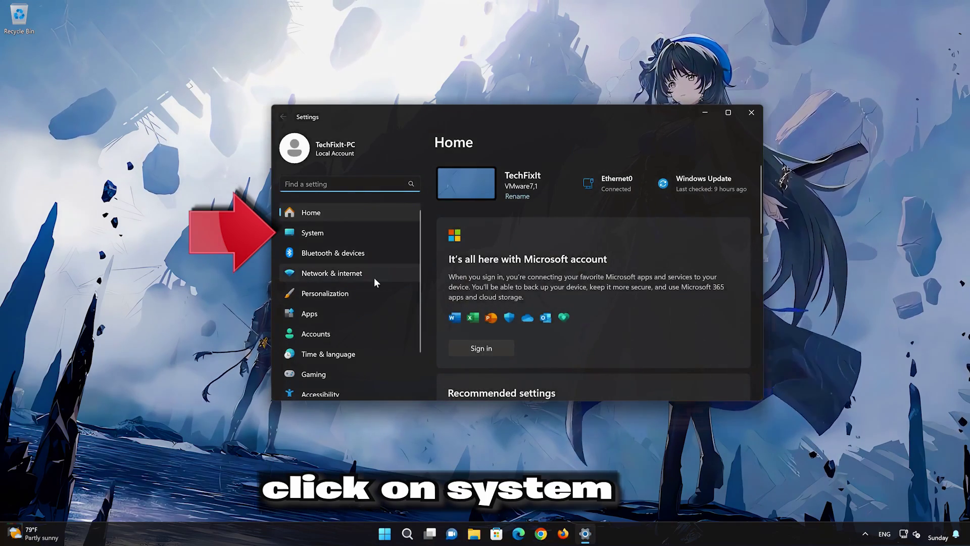
left_click(342, 231)
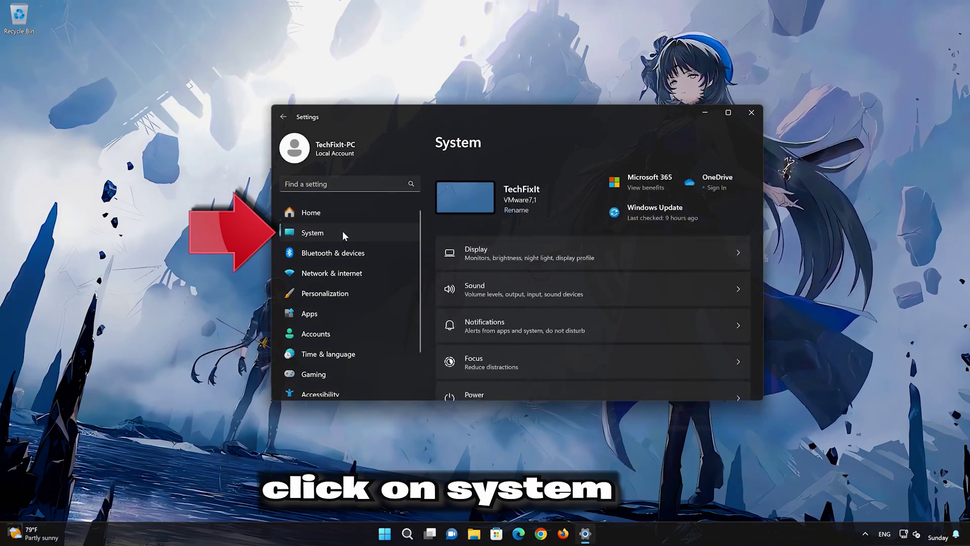
scroll(576, 301, "down", 10)
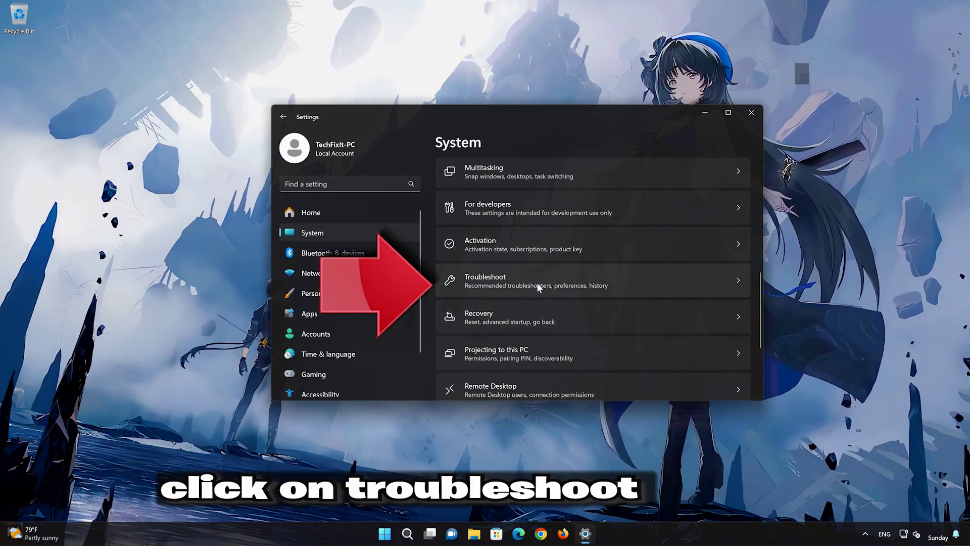
scroll(565, 276, "down", 1)
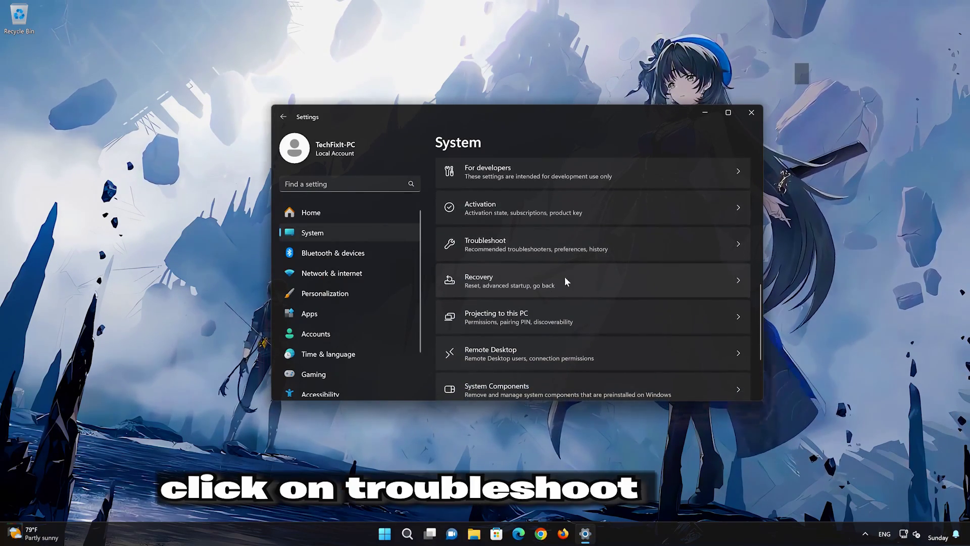
left_click(532, 250)
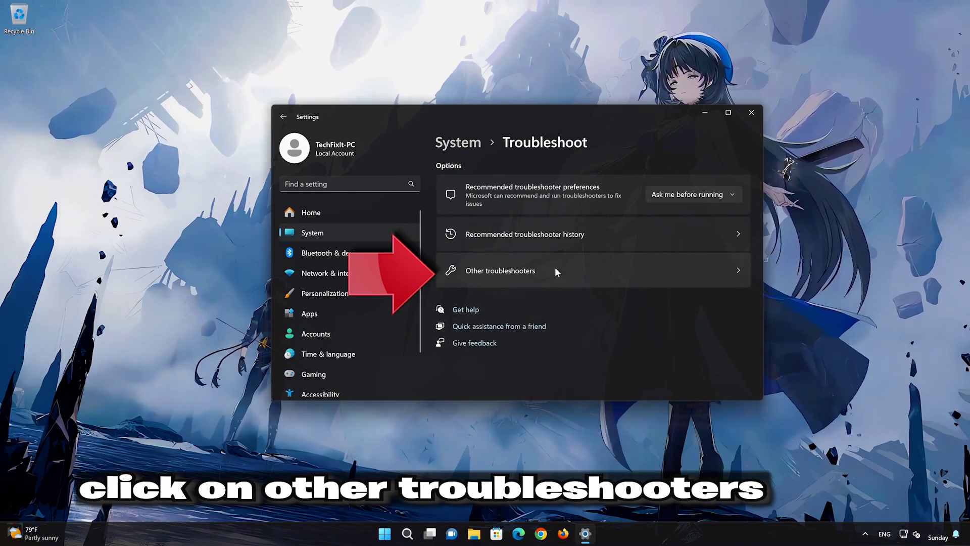
left_click(521, 278)
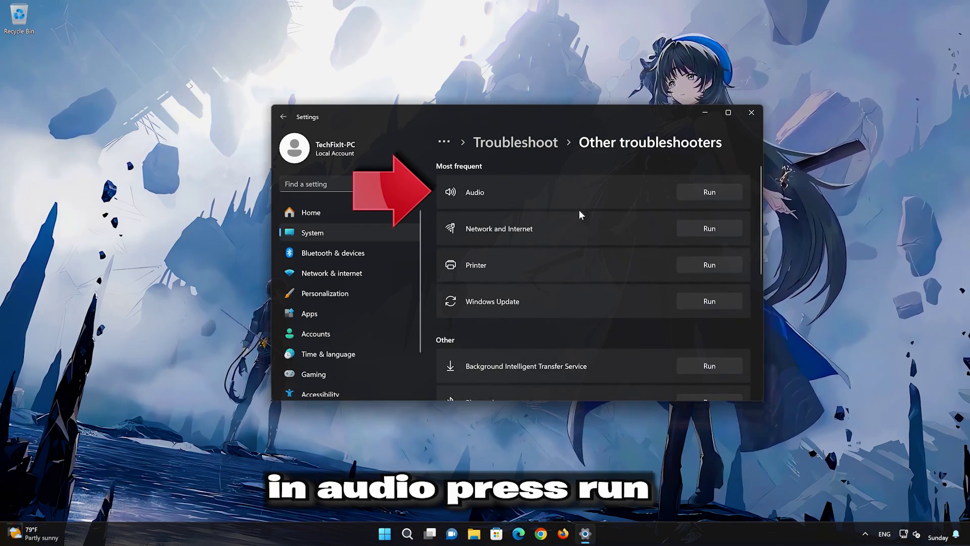
Run the Audio troubleshooter, consenting to diagnostics and an audio services restart, and answer that the problem is solved.
left_click(711, 192)
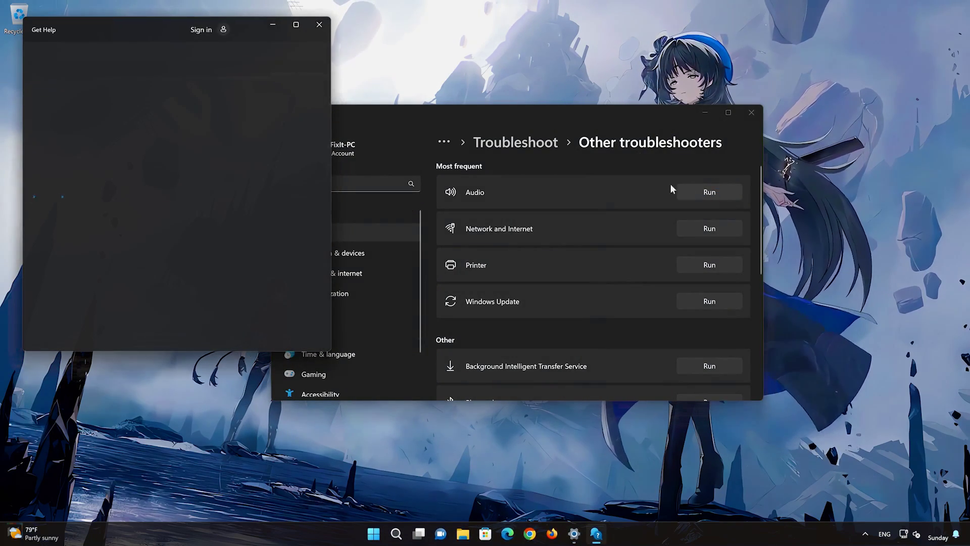
left_click_drag(246, 28, 536, 90)
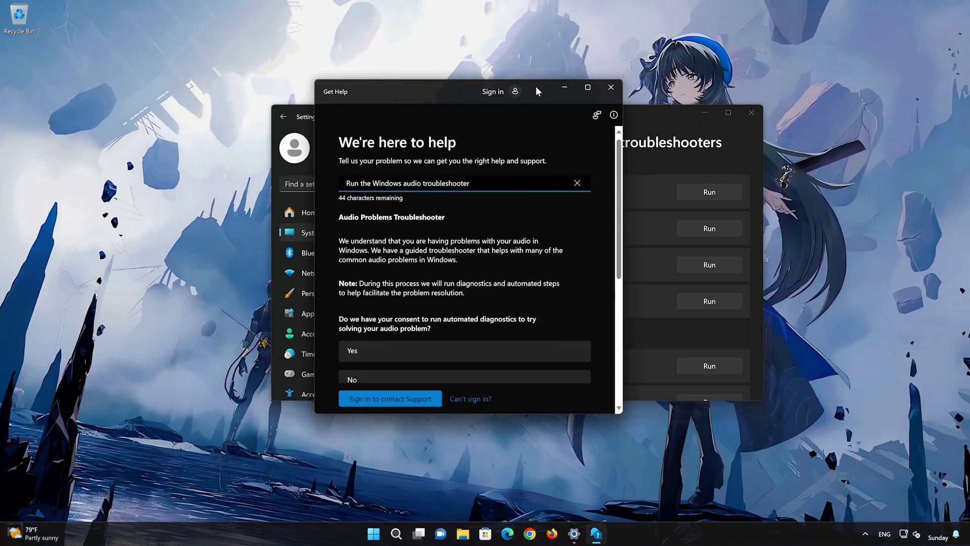
left_click(397, 363)
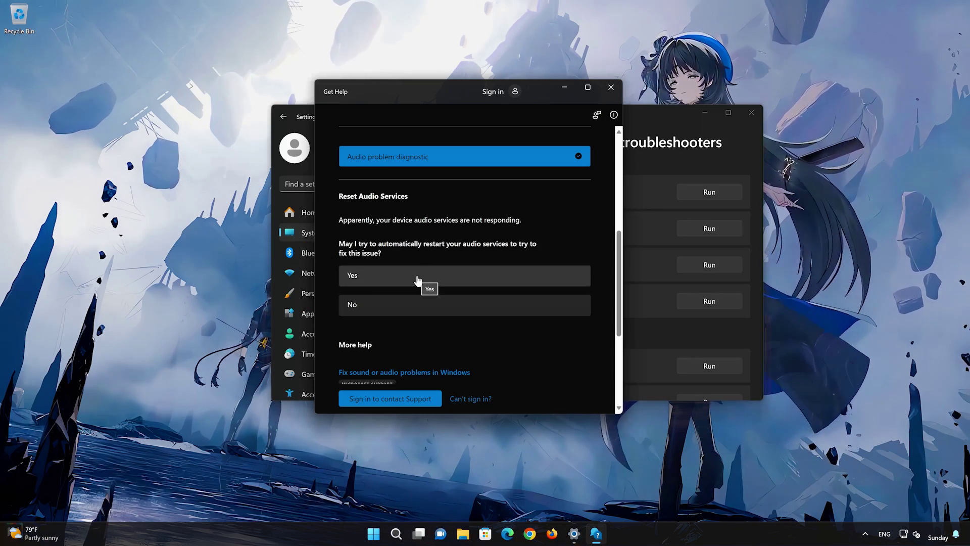
left_click(418, 280)
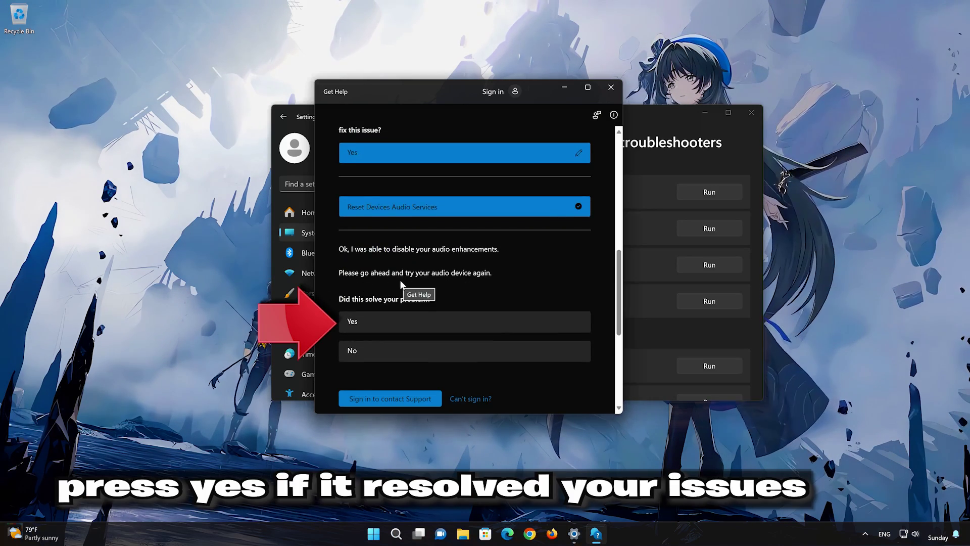
left_click(423, 323)
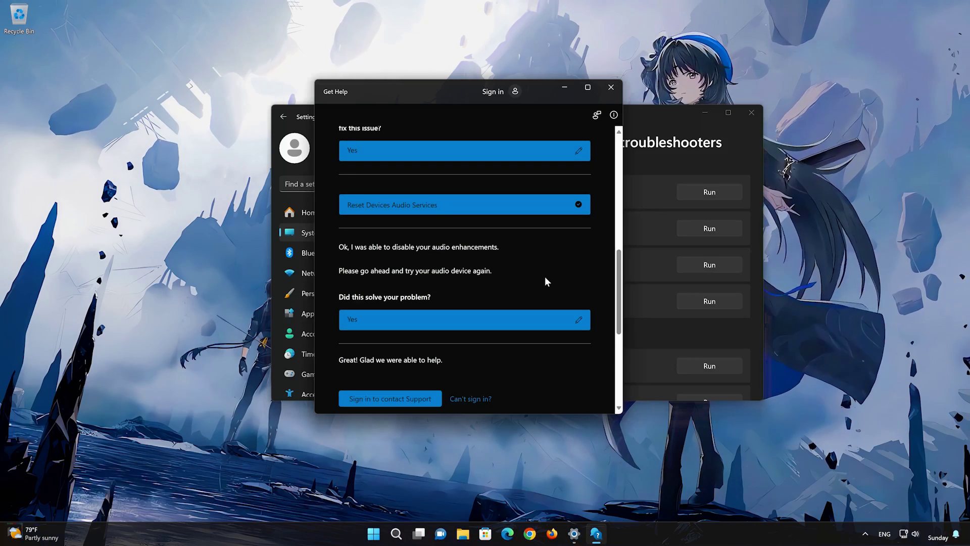
left_click(611, 89)
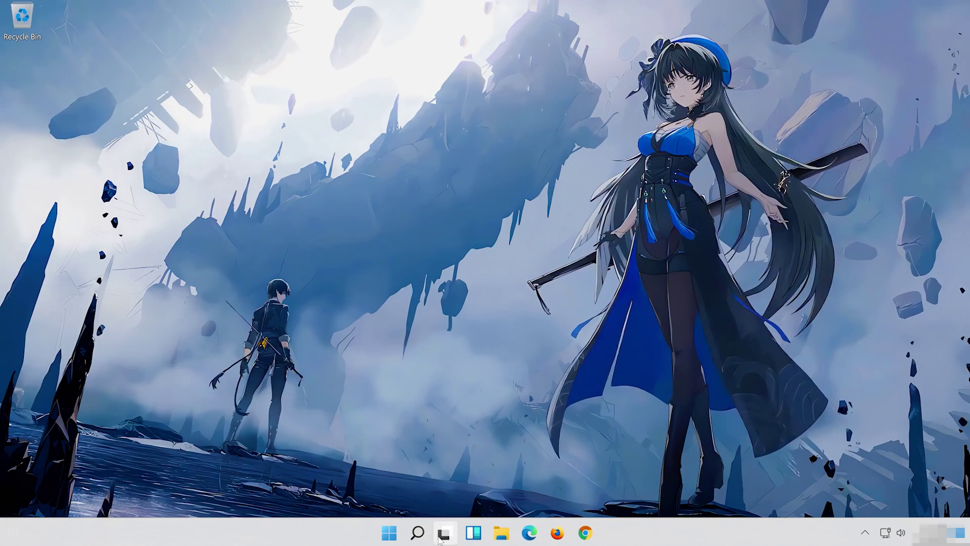
Find Control Panel through Windows search and open the Sound settings under Hardware and Sound.
left_click(417, 533)
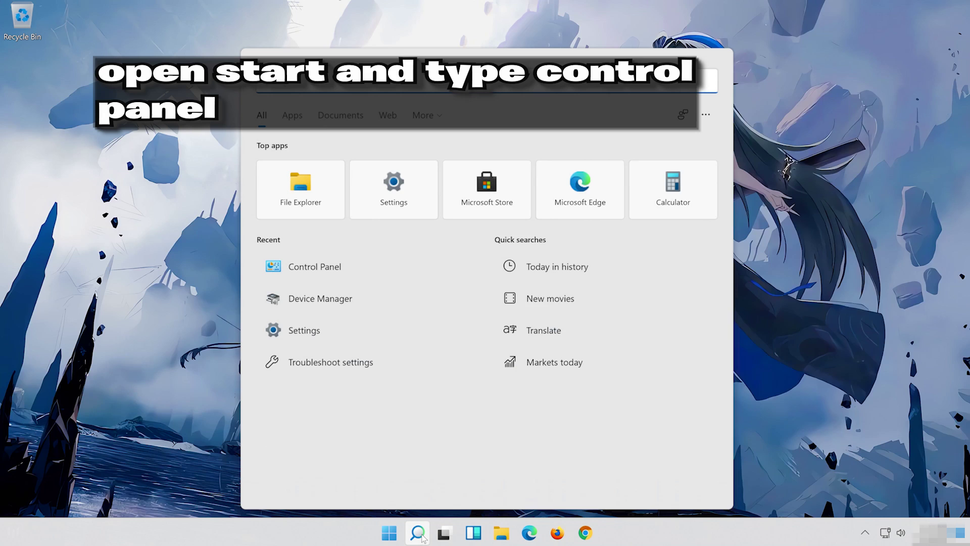
type("control pa")
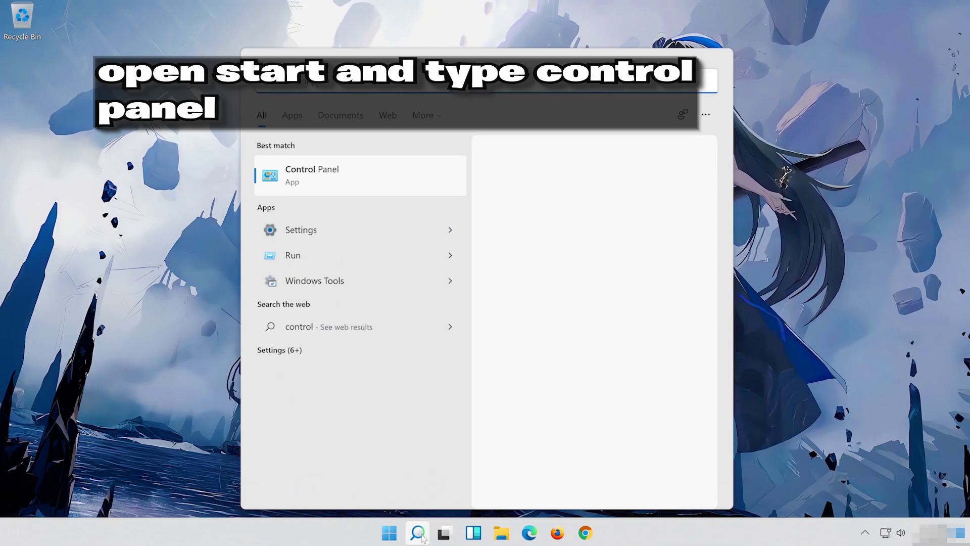
type("nel")
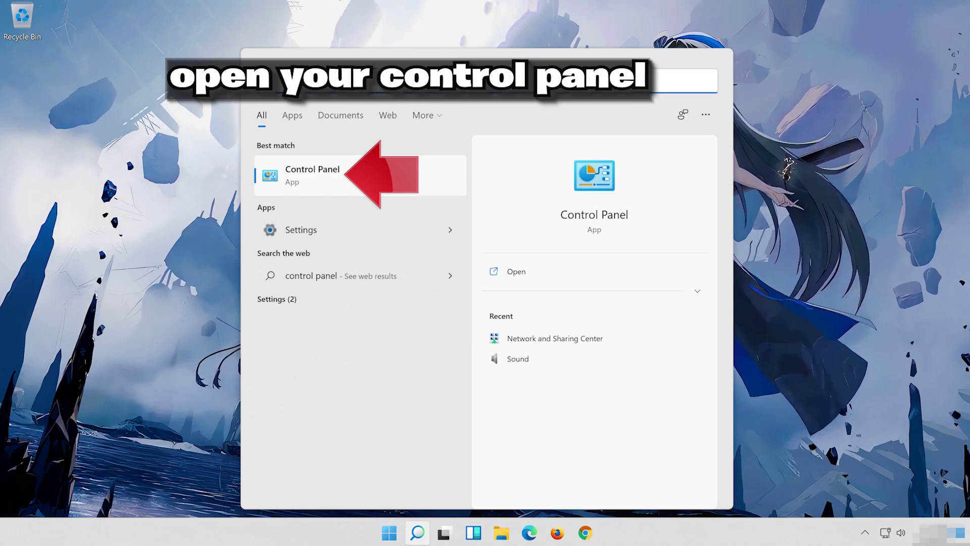
left_click(404, 174)
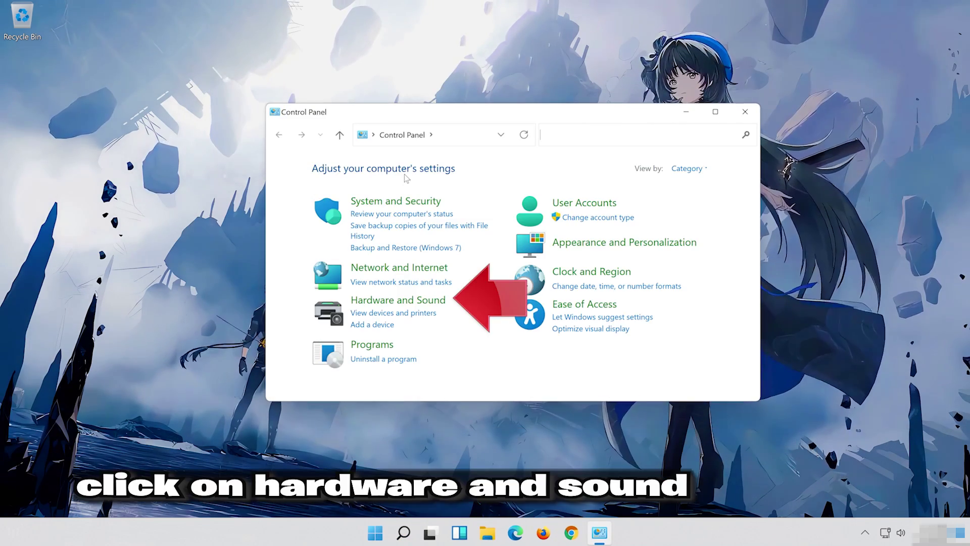
left_click(400, 302)
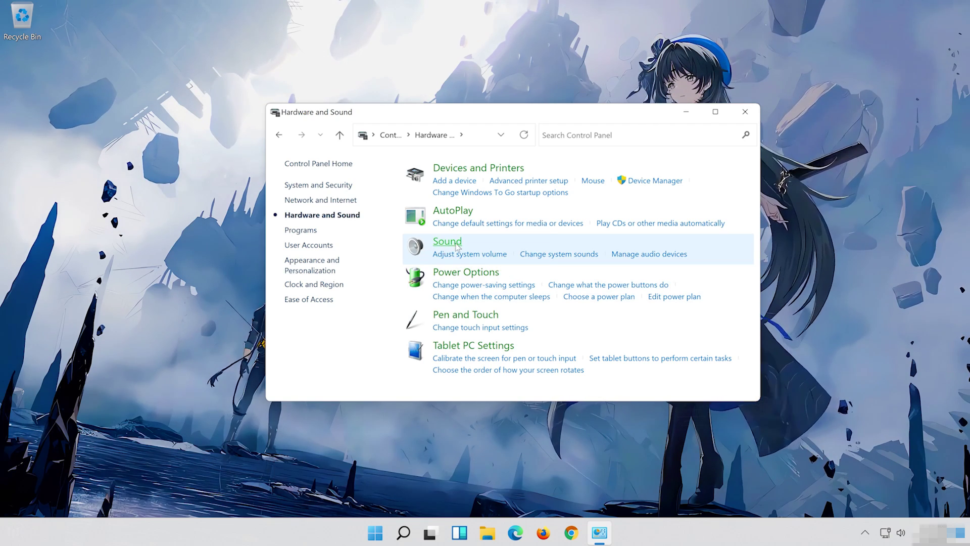
left_click(438, 247)
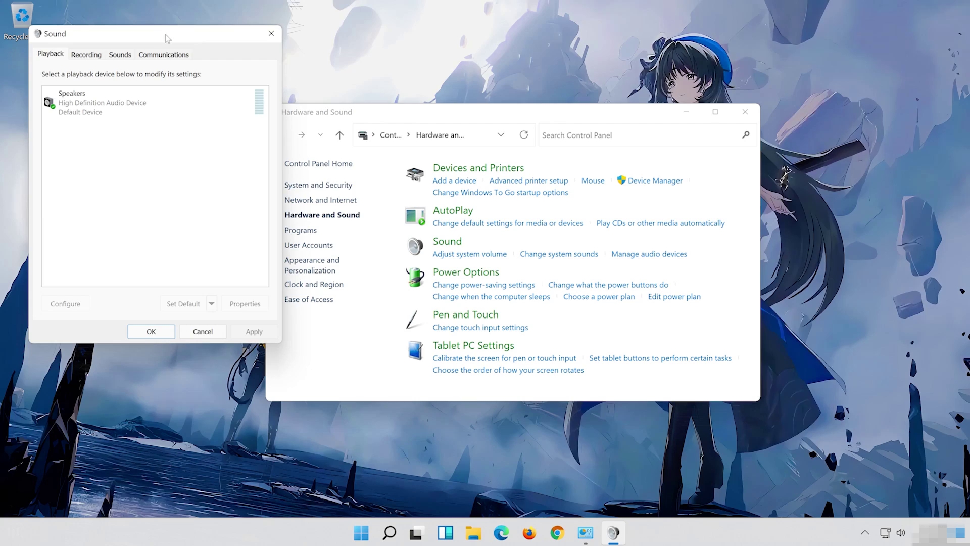
left_click_drag(168, 38, 525, 91)
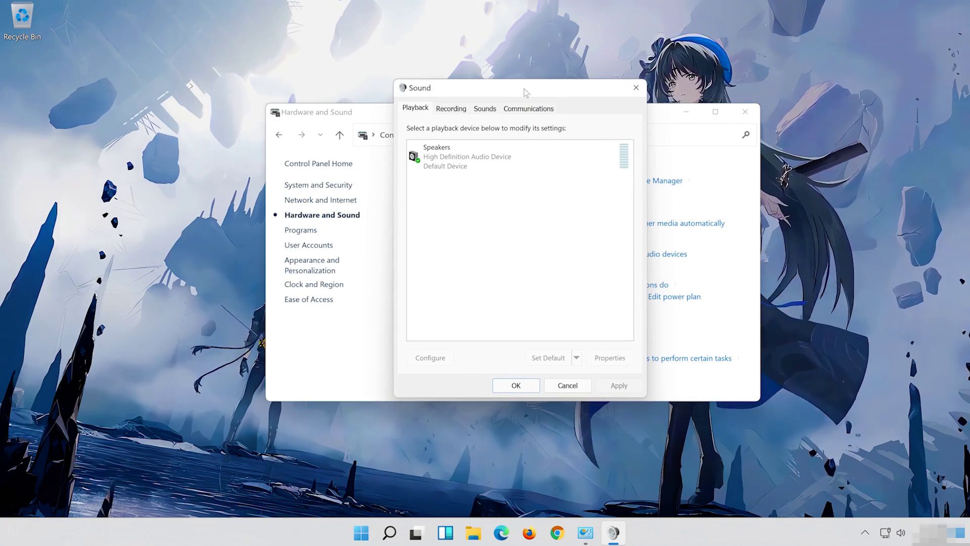
Set the default format of the Speakers to 16 bit, 48000 Hz (DVD Quality) in their advanced properties and confirm.
left_click(417, 155)
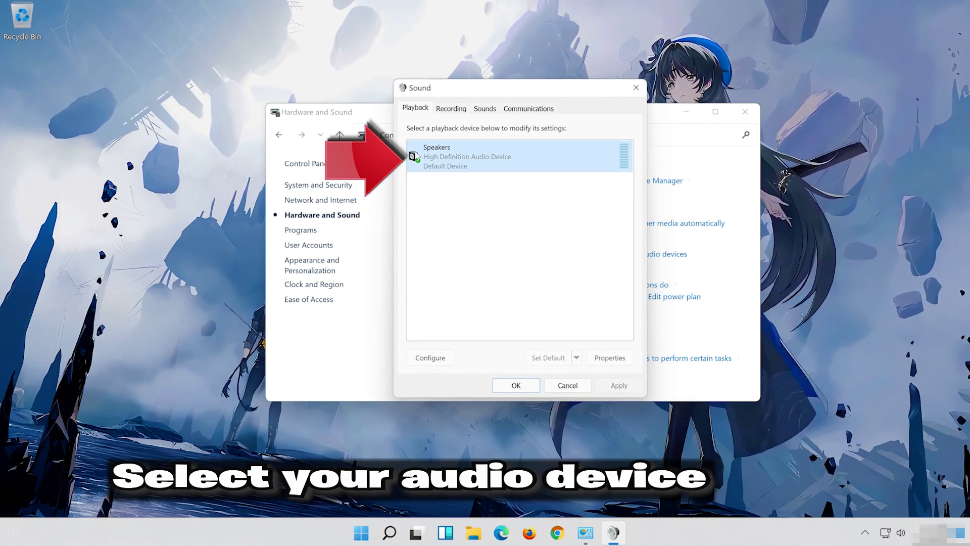
right_click(516, 167)
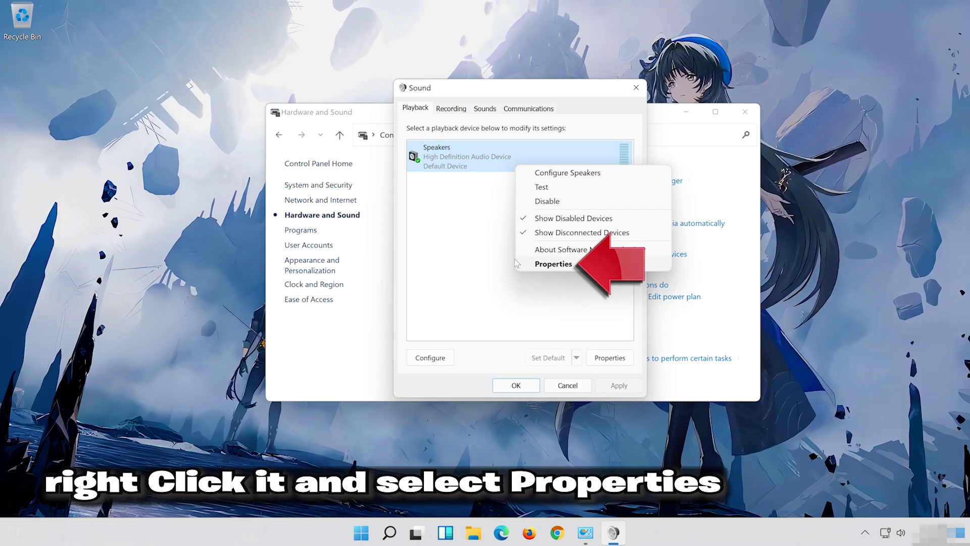
left_click(561, 263)
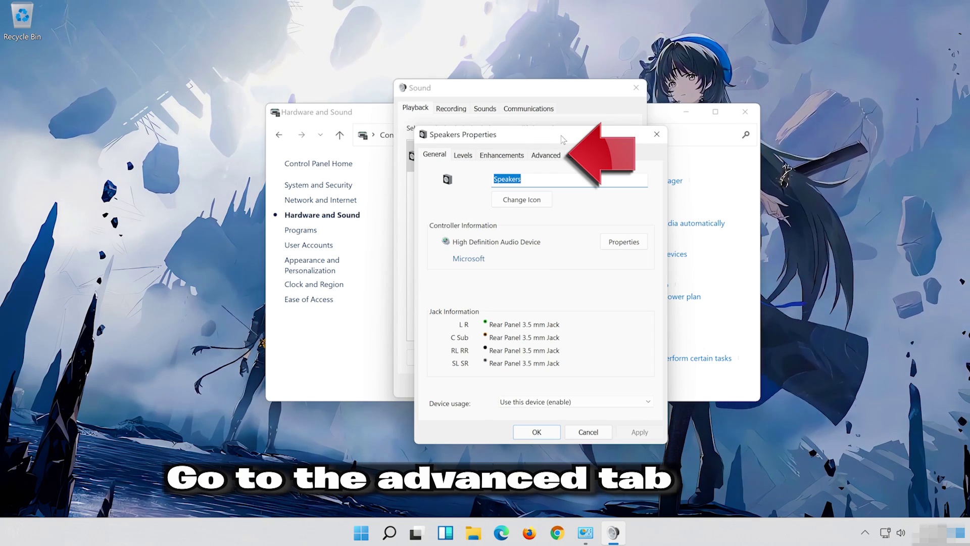
left_click(550, 155)
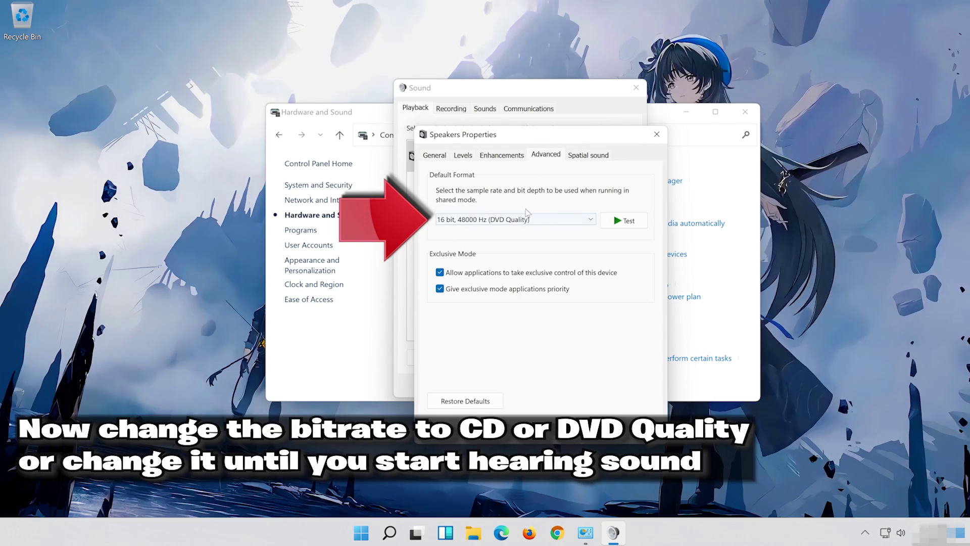
left_click(498, 218)
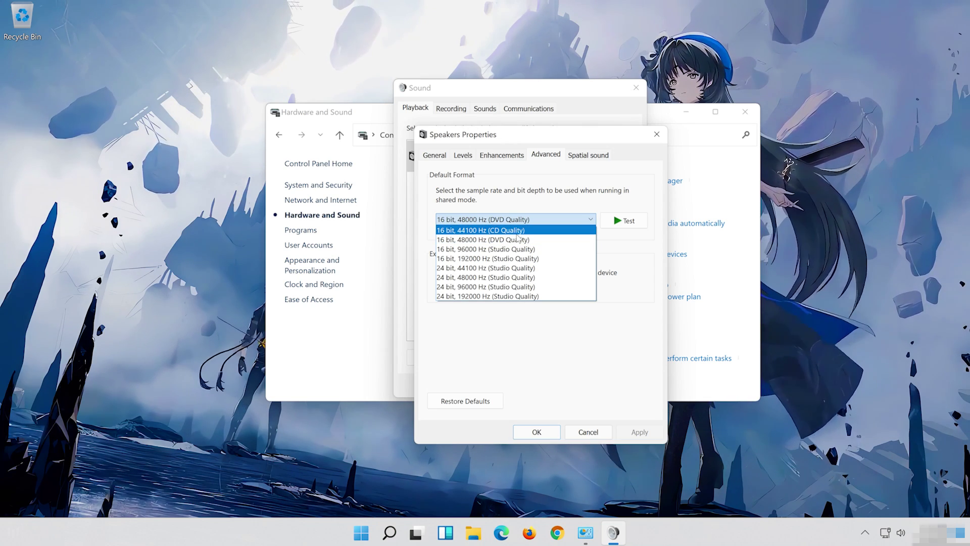
left_click(520, 241)
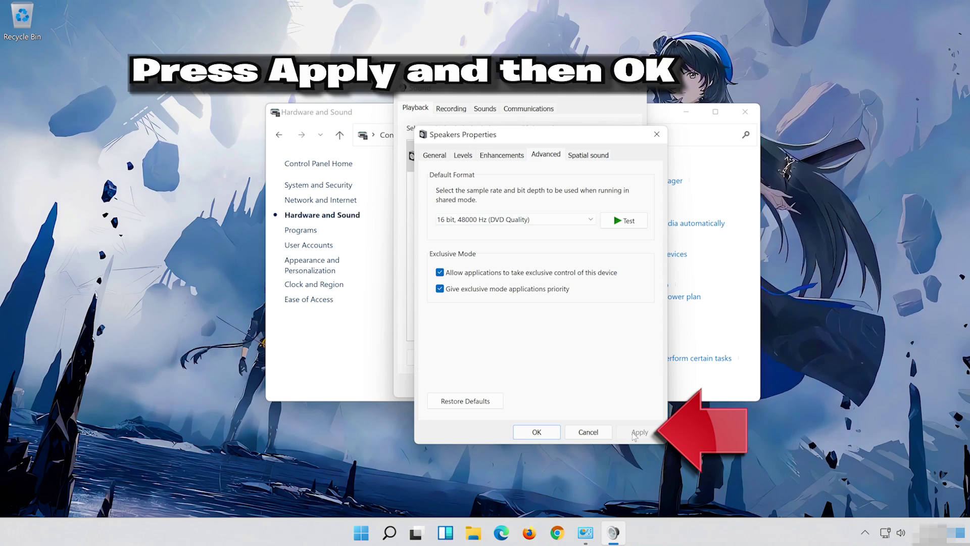
left_click(533, 438)
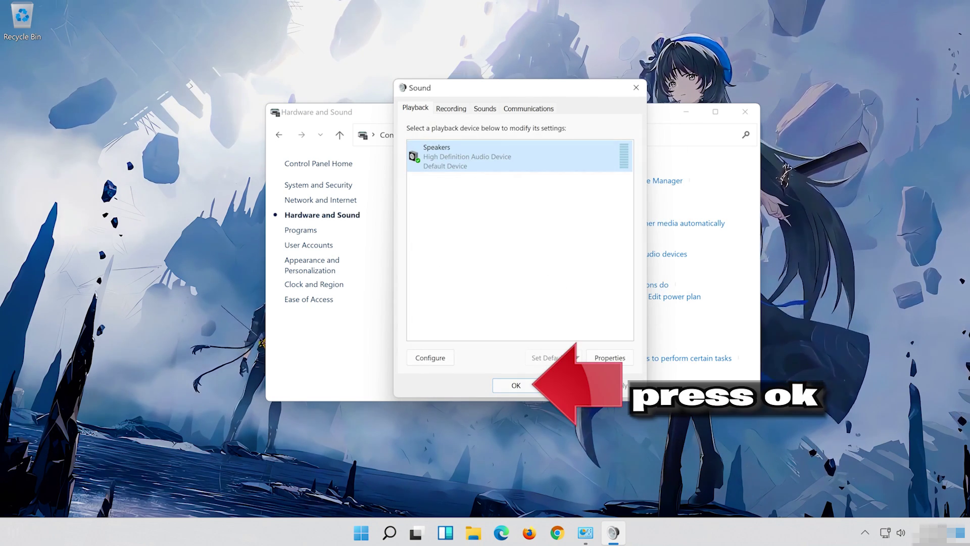
Confirm the Sound settings, find Device Manager through Windows search and move its window to the middle of the desktop.
left_click(503, 387)
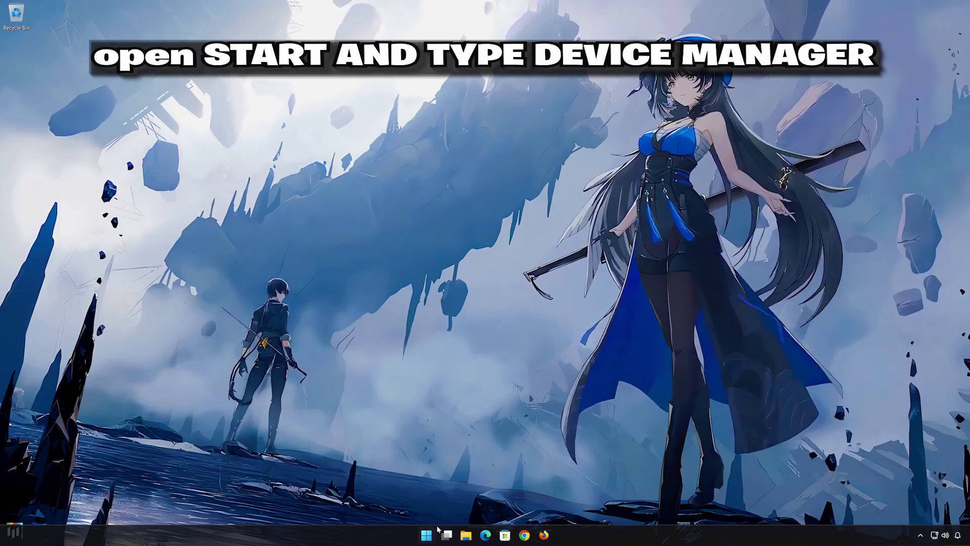
left_click(433, 534)
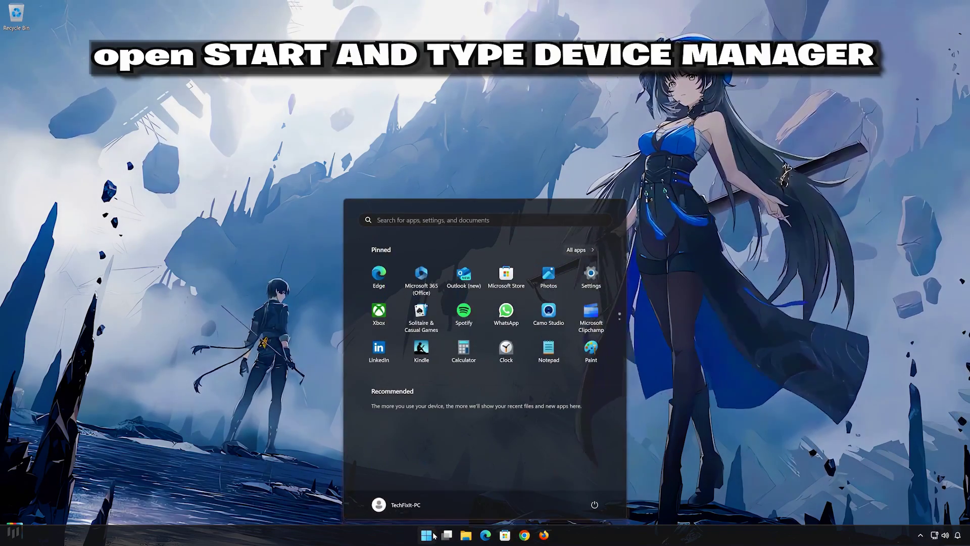
type("device")
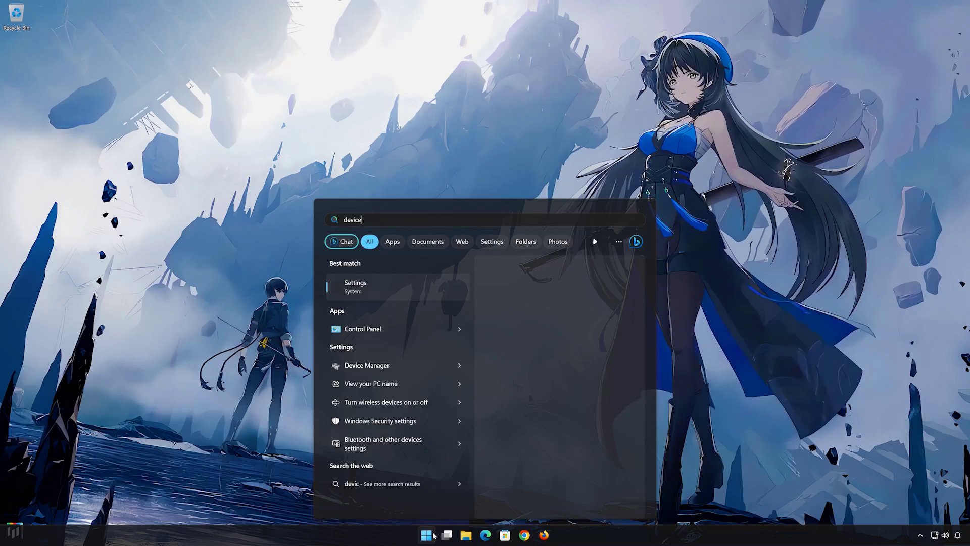
type(" manager")
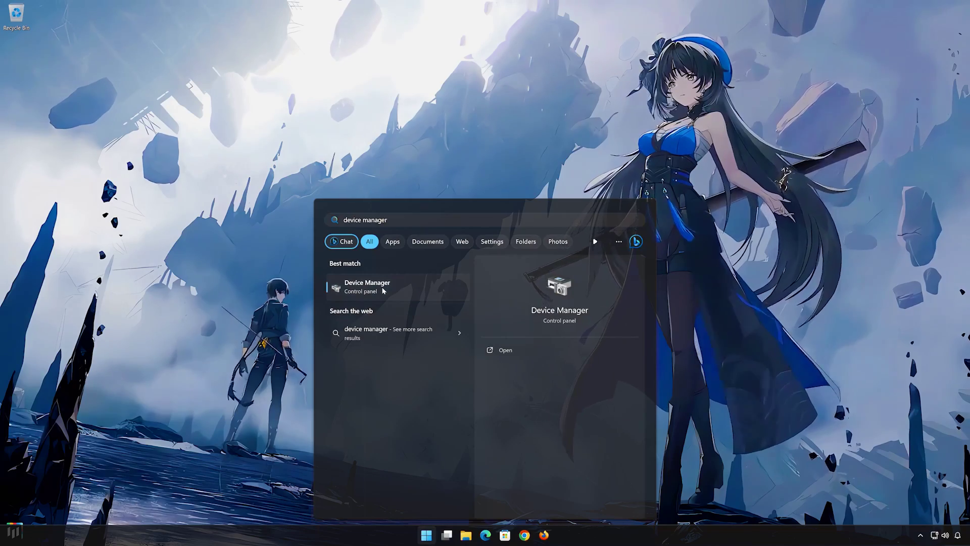
left_click(383, 290)
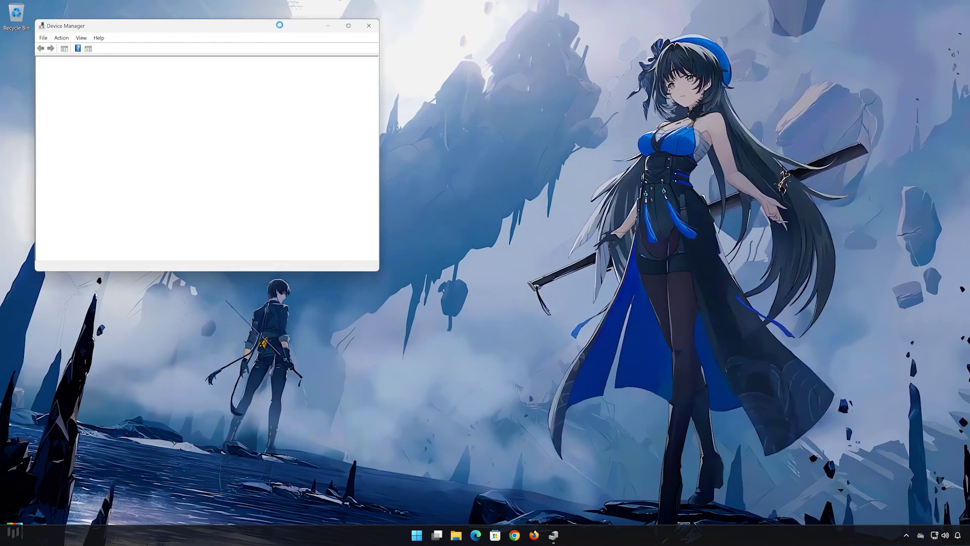
left_click_drag(279, 26, 597, 119)
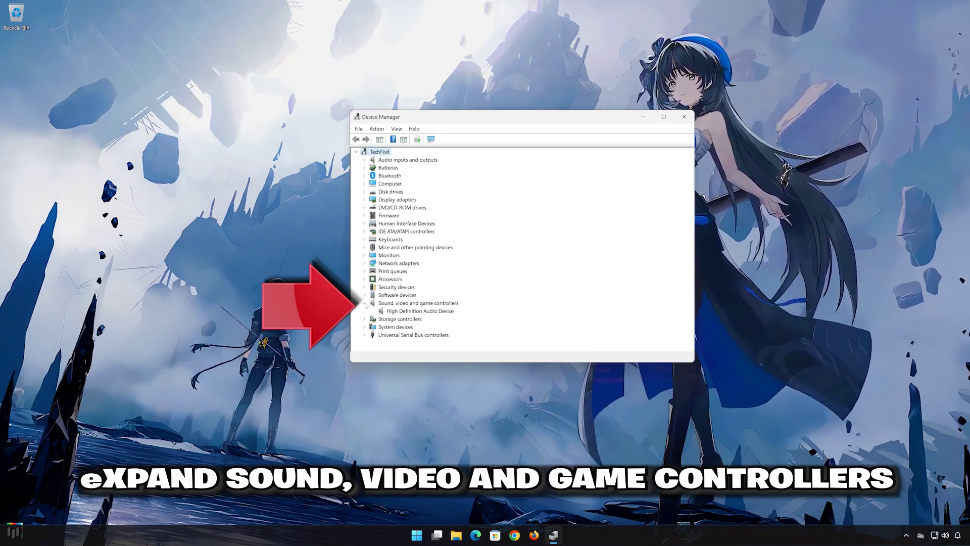
Open the driver properties of the High Definition Audio Device under Sound, video and game controllers.
left_click(396, 311)
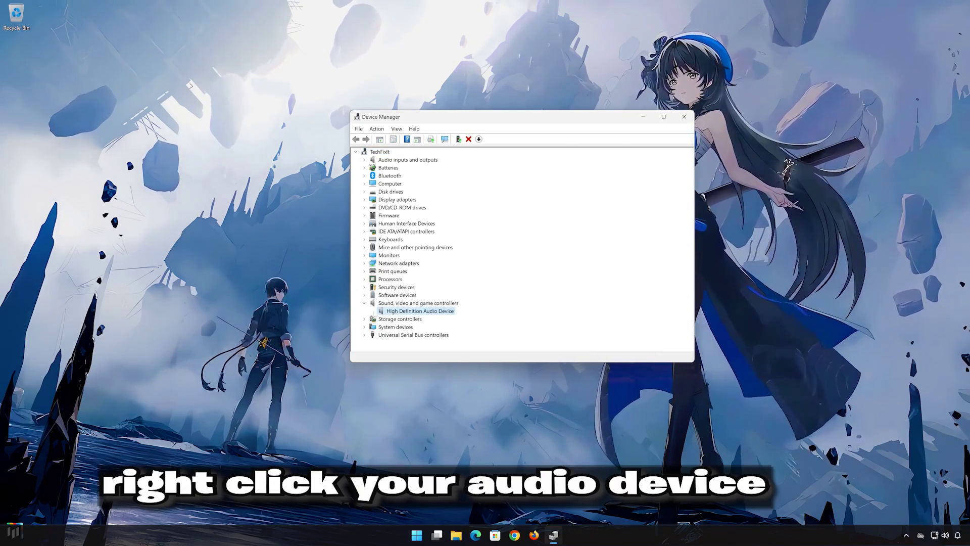
right_click(422, 312)
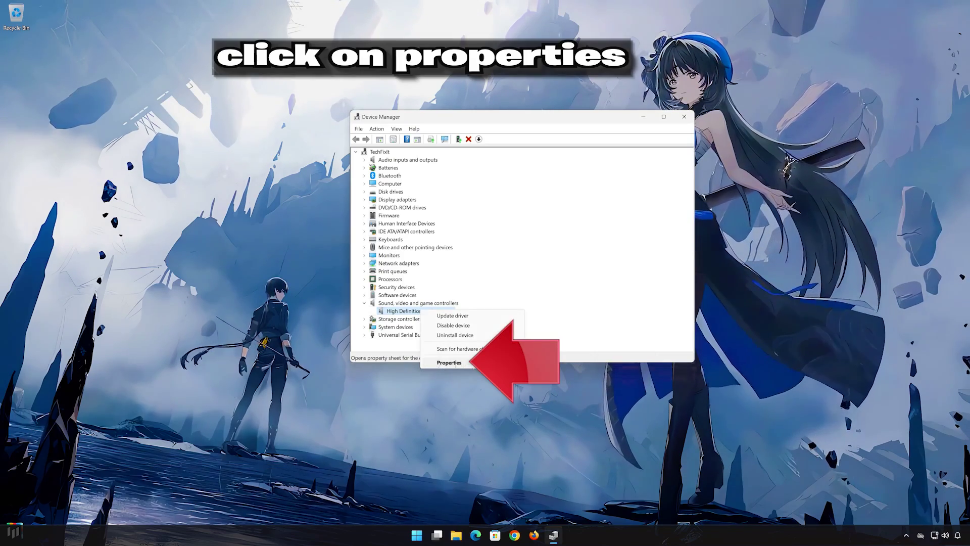
left_click(472, 364)
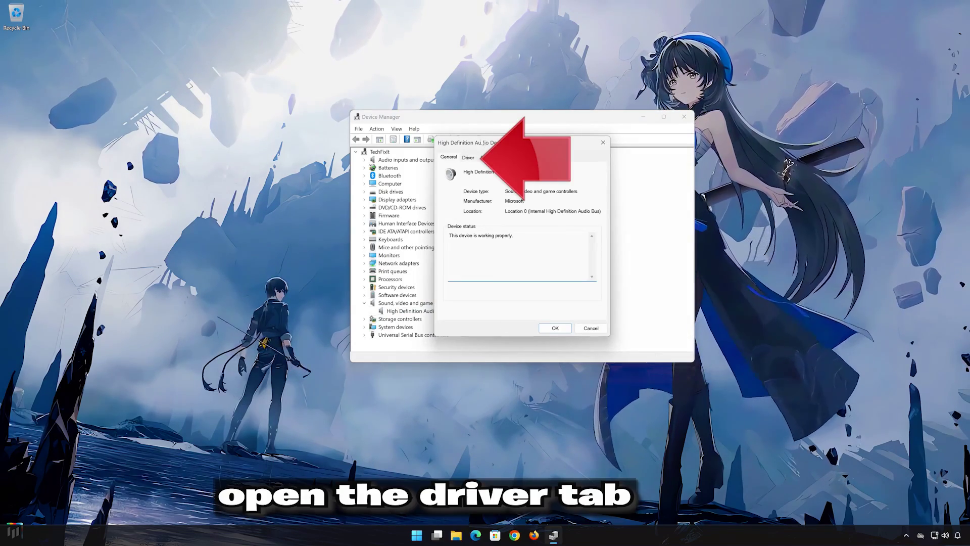
left_click(467, 157)
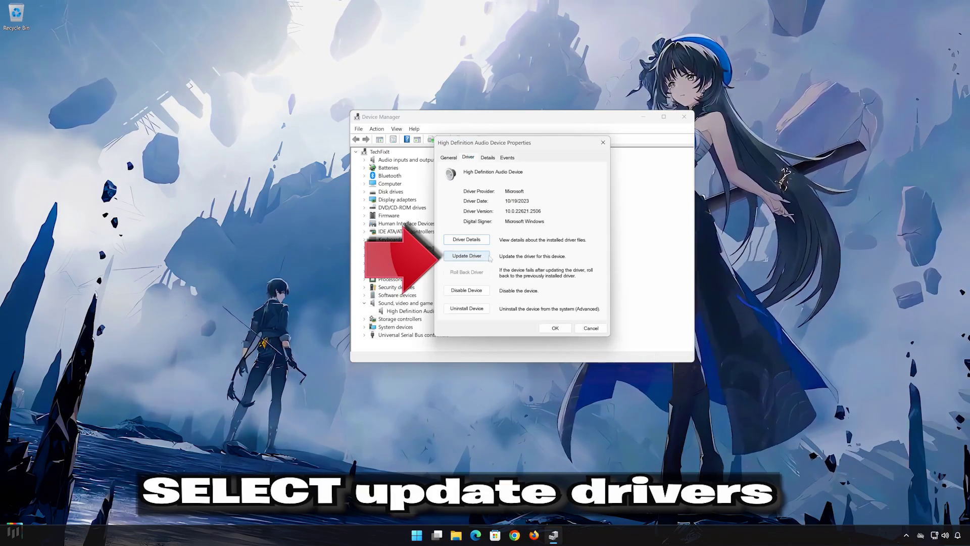
Update the driver manually by picking High Definition Audio Device from the available drivers on the computer, and accept the compatibility warning.
left_click(467, 257)
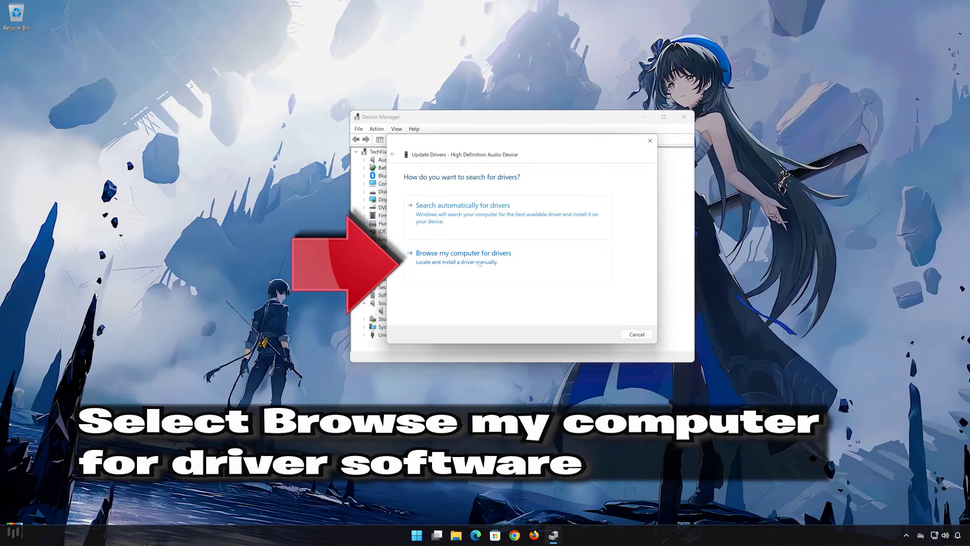
left_click(461, 263)
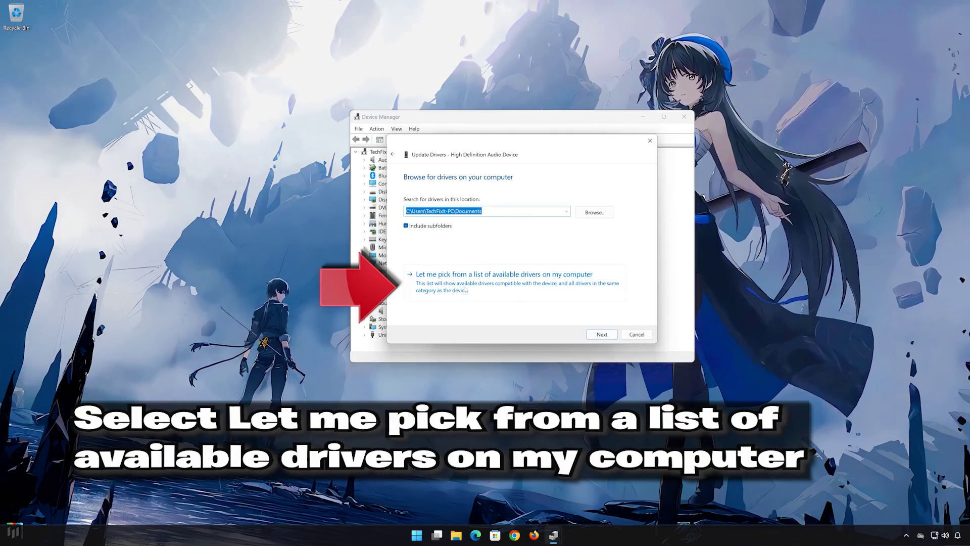
left_click(496, 289)
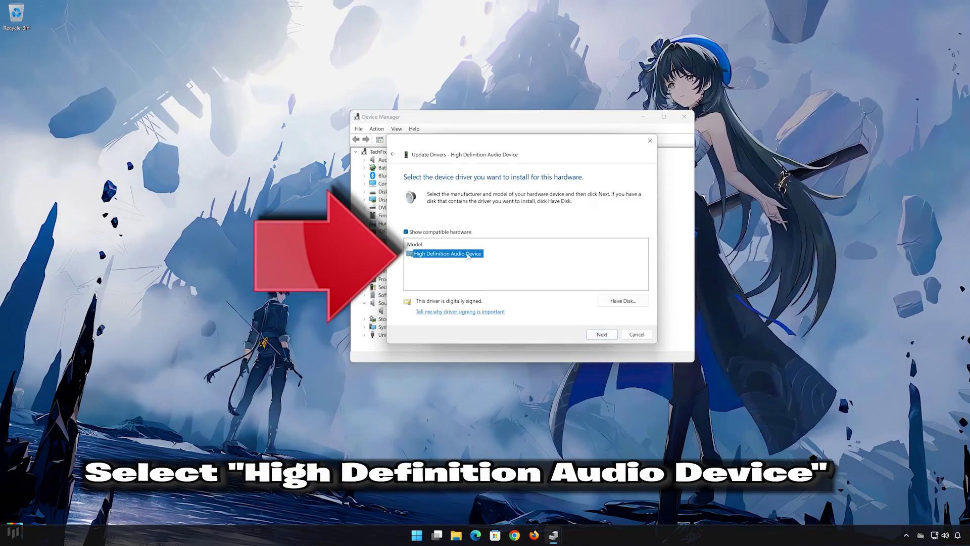
left_click(602, 335)
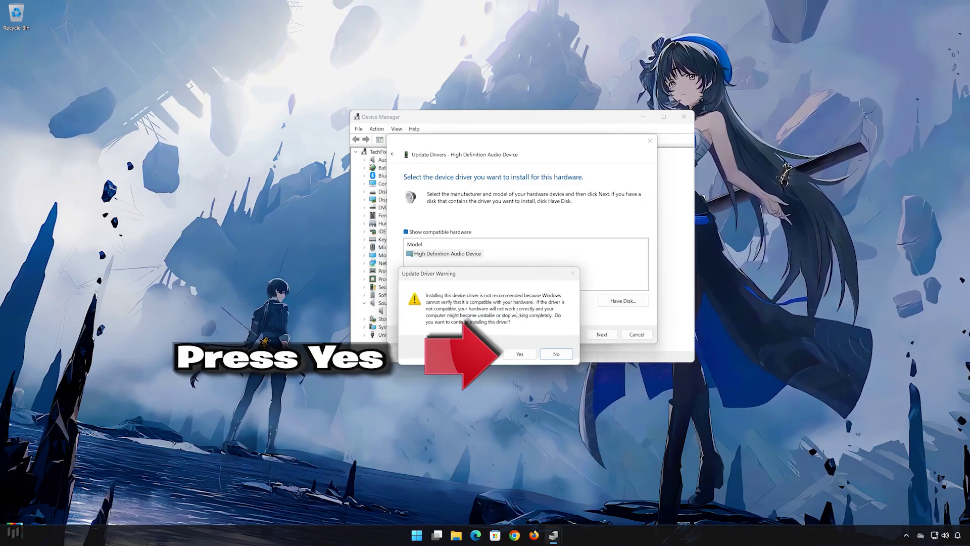
left_click(520, 354)
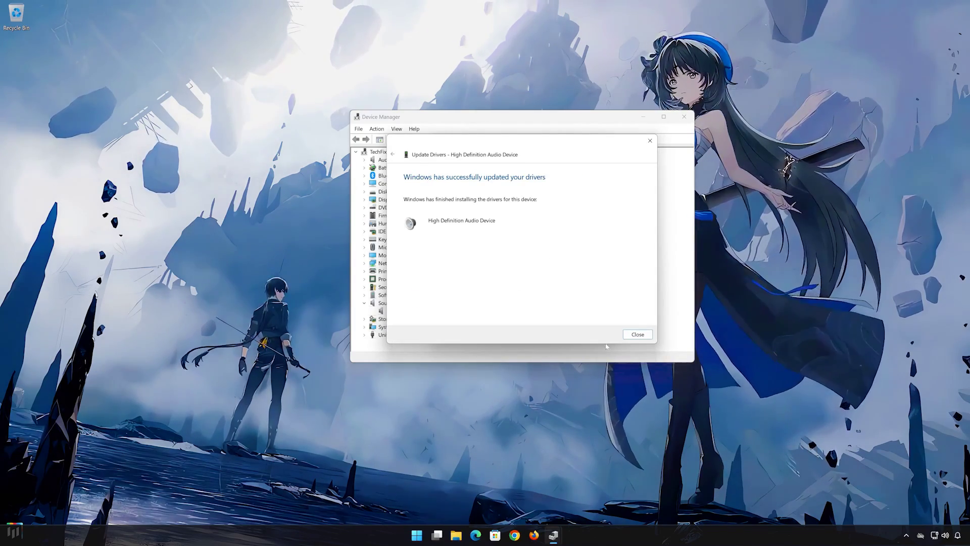
left_click(637, 334)
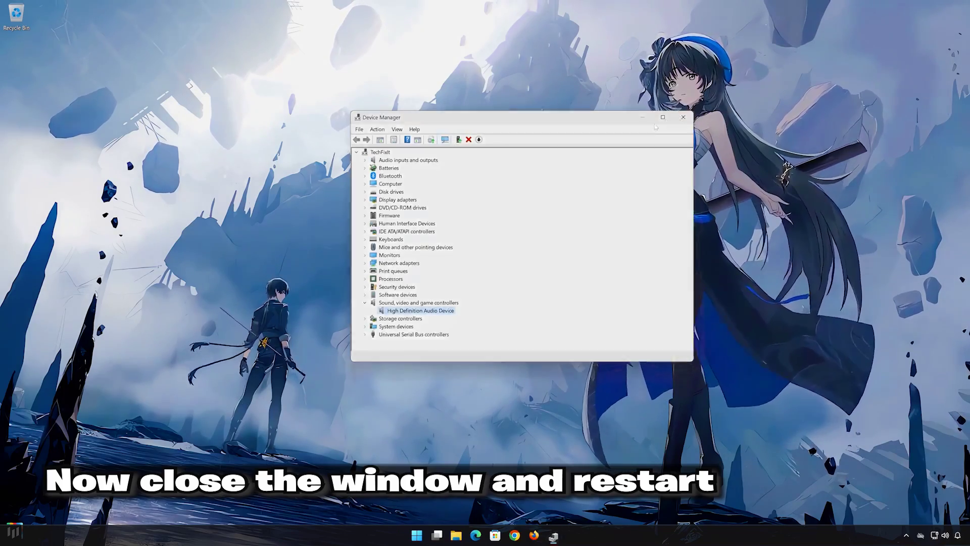
Close Device Manager and restart the computer.
left_click(683, 117)
left_click(426, 535)
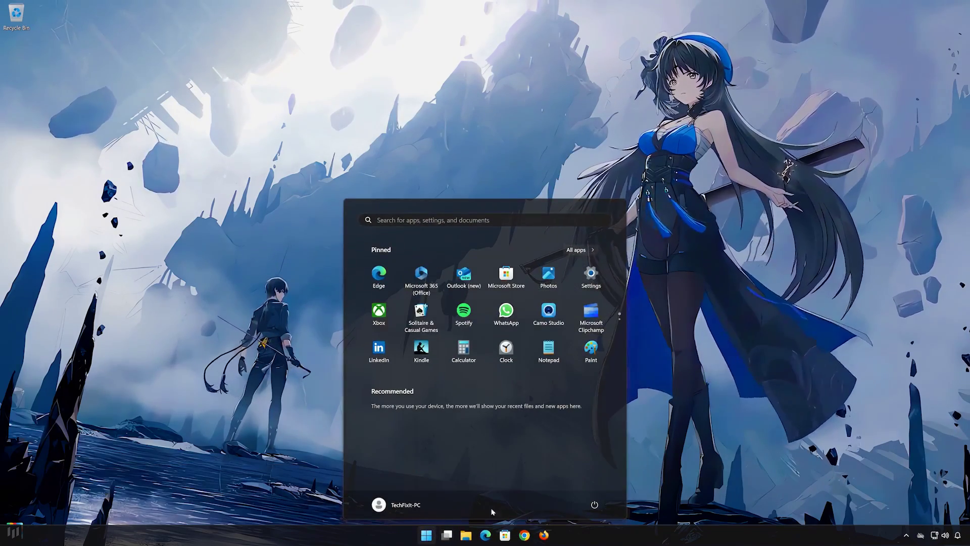
left_click(594, 504)
left_click(594, 493)
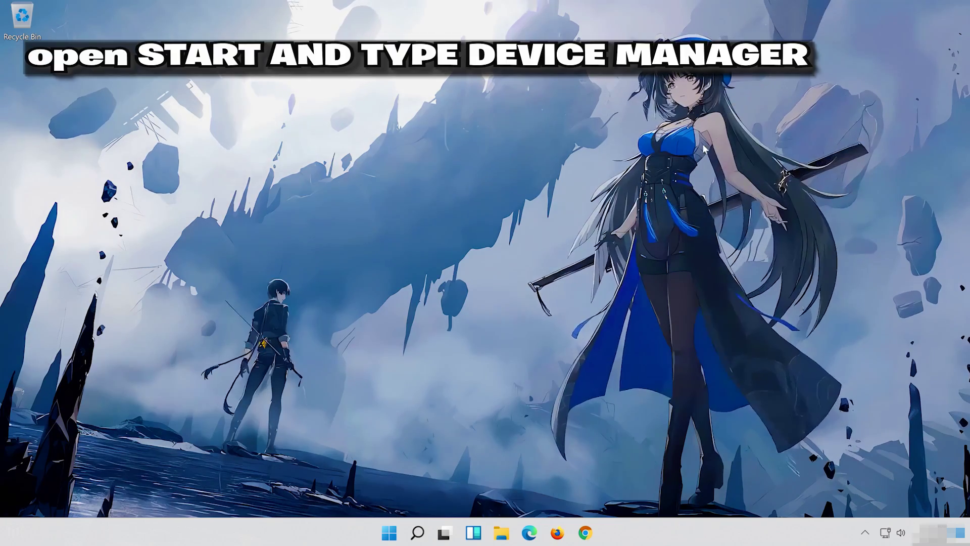
Open Device Manager through Windows search and move its window to the middle of the desktop.
left_click(410, 541)
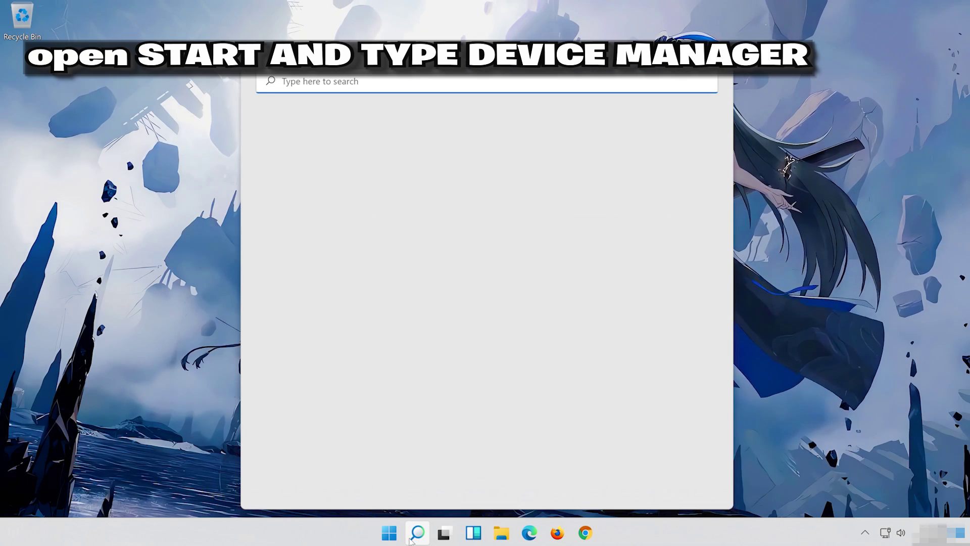
type("device ma")
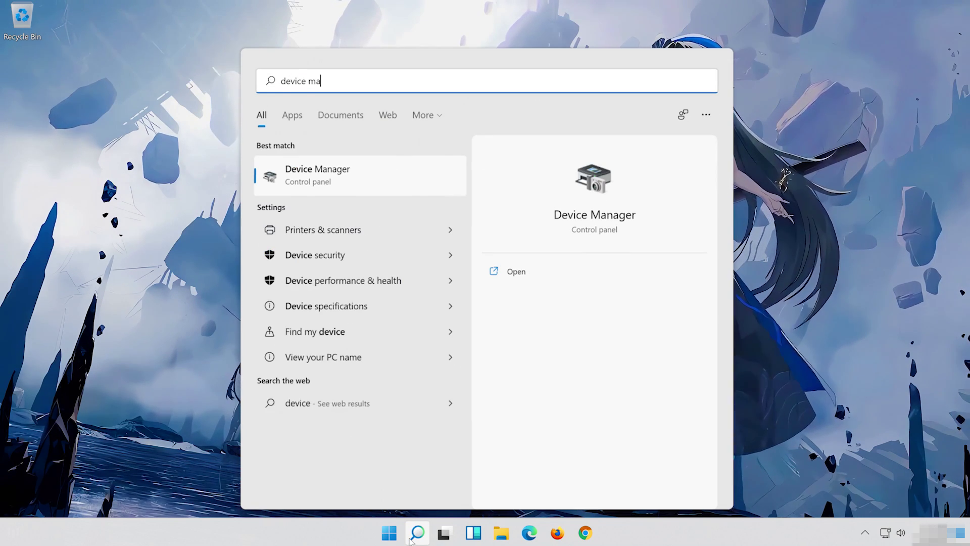
type("nager")
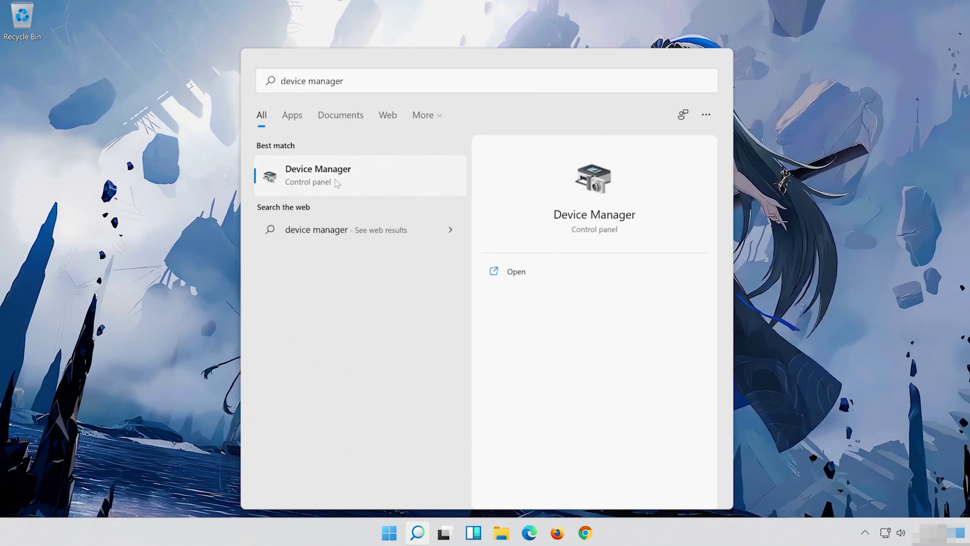
left_click(336, 181)
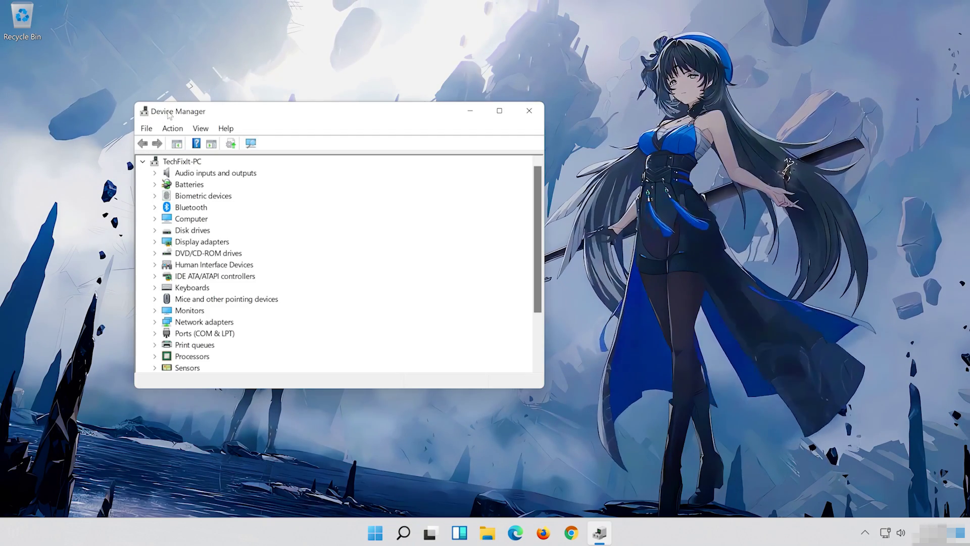
left_click_drag(168, 114, 383, 119)
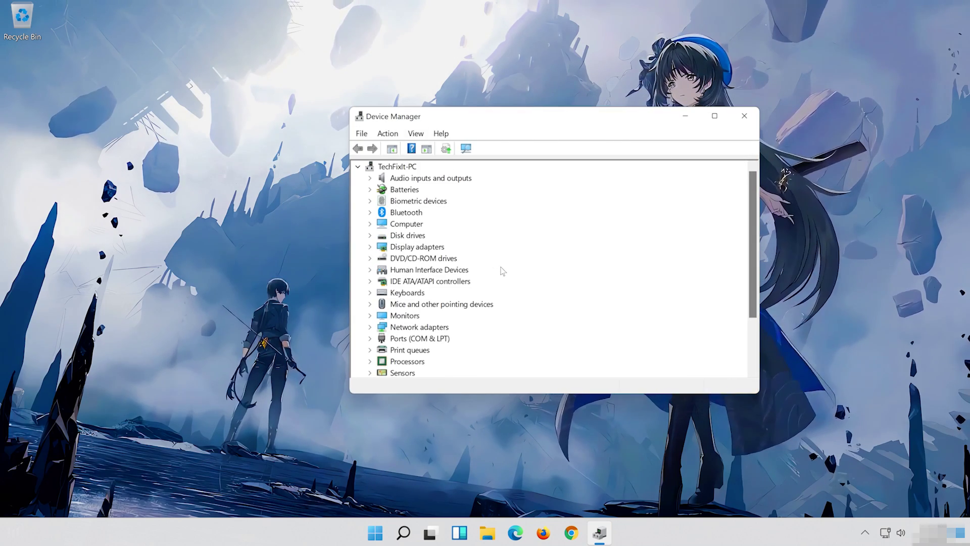
Uninstall the High Definition Audio Device under Sound, video and game controllers through its driver properties.
scroll(501, 270, "down", 2)
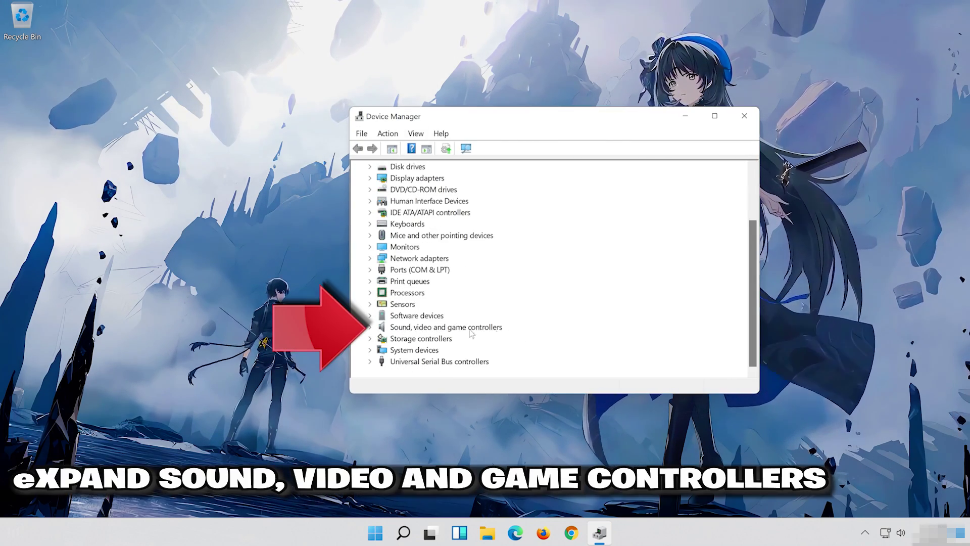
double_click(477, 327)
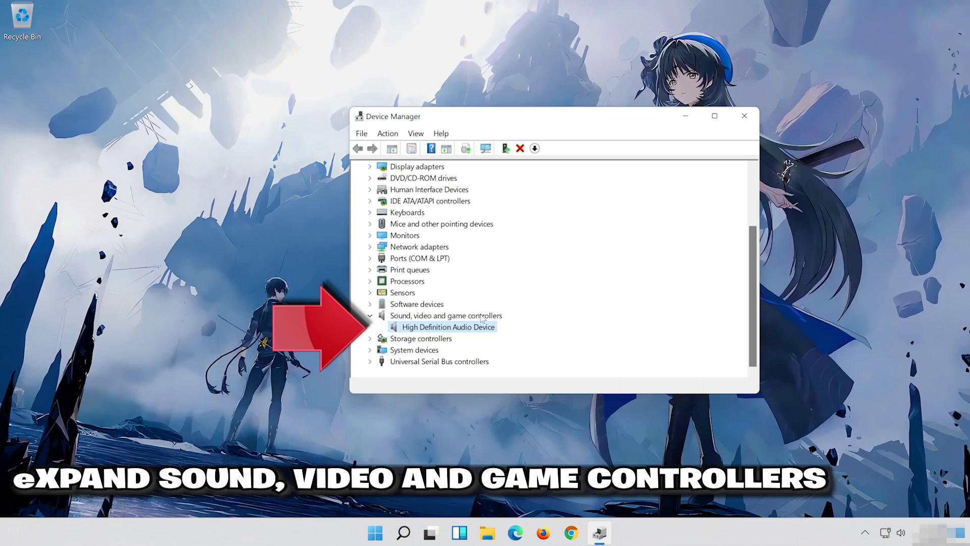
right_click(448, 329)
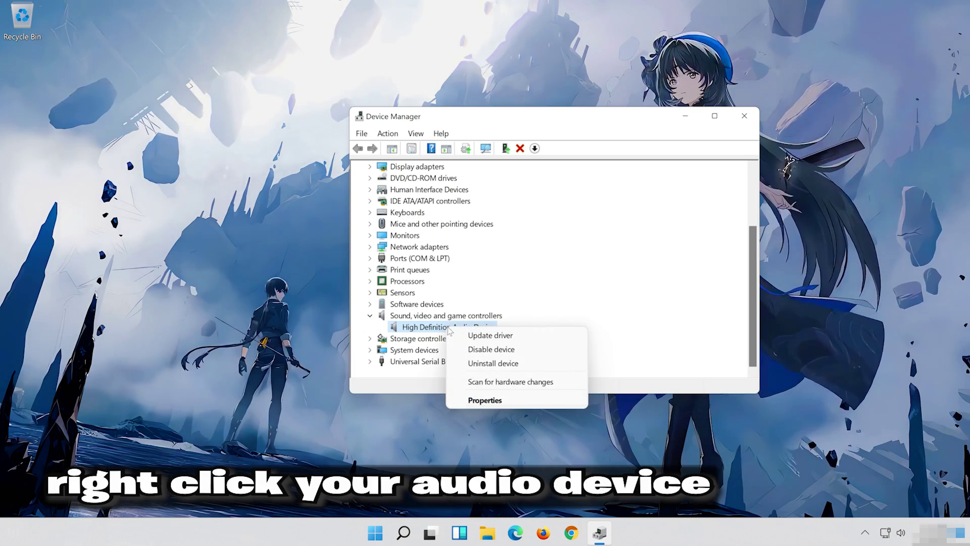
left_click(498, 401)
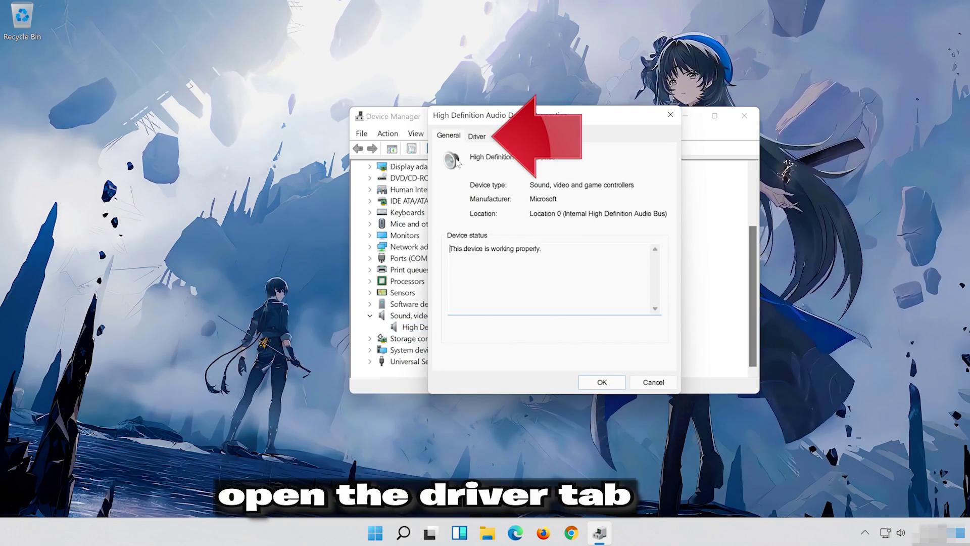
left_click(475, 138)
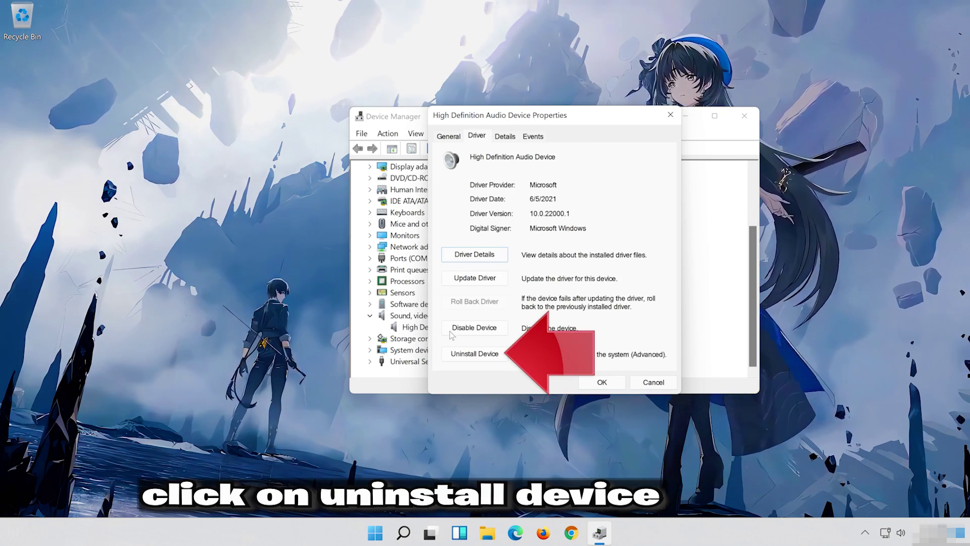
left_click(479, 356)
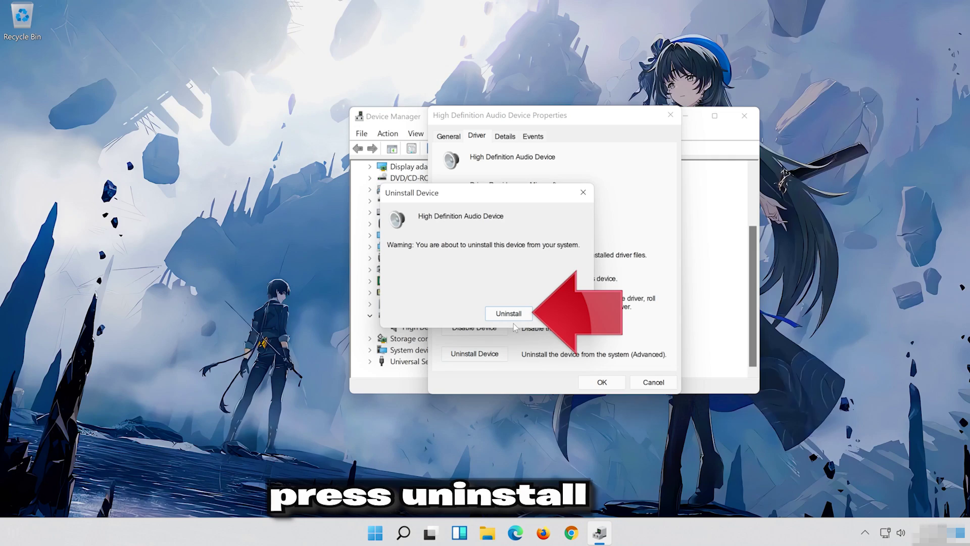
left_click(513, 314)
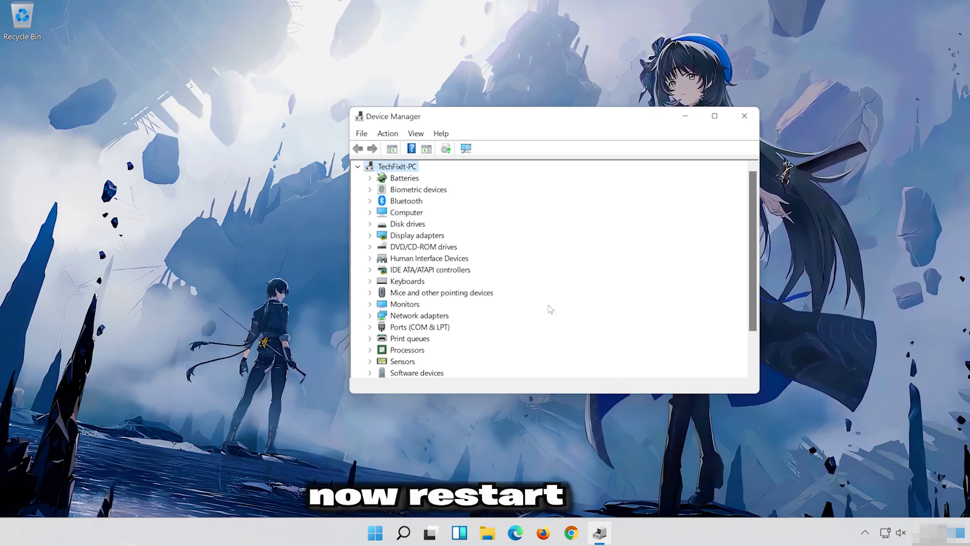
Close Device Manager and restart the computer to complete the audio device removal.
left_click(744, 116)
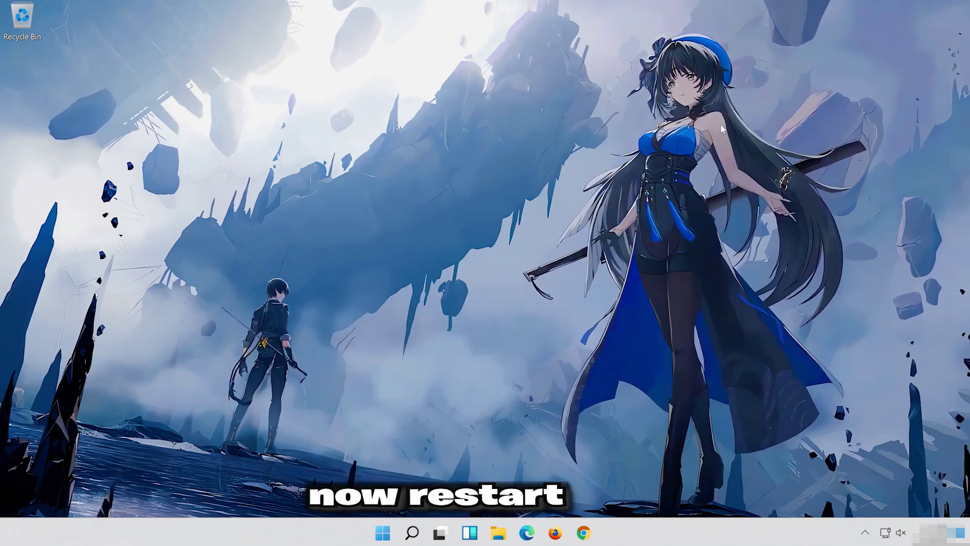
left_click(392, 533)
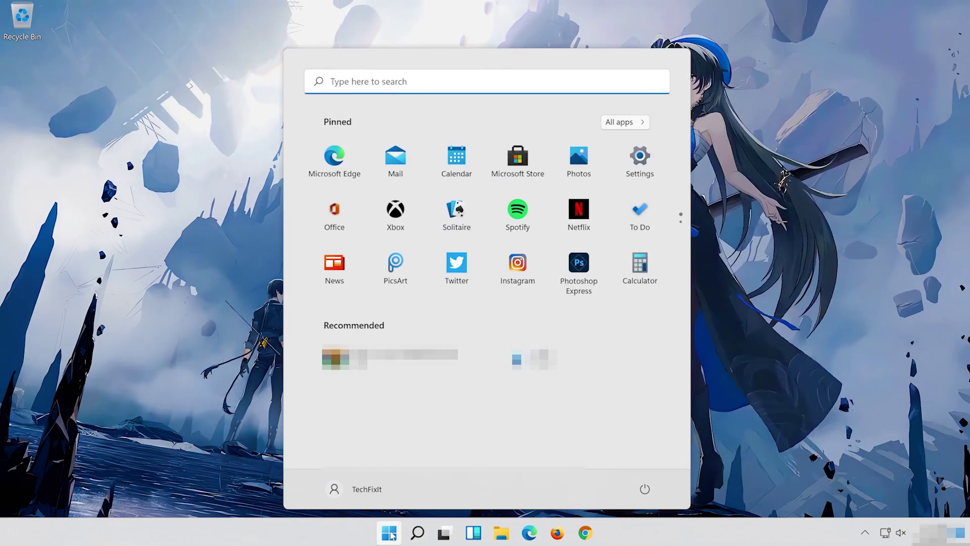
left_click(646, 490)
left_click(657, 468)
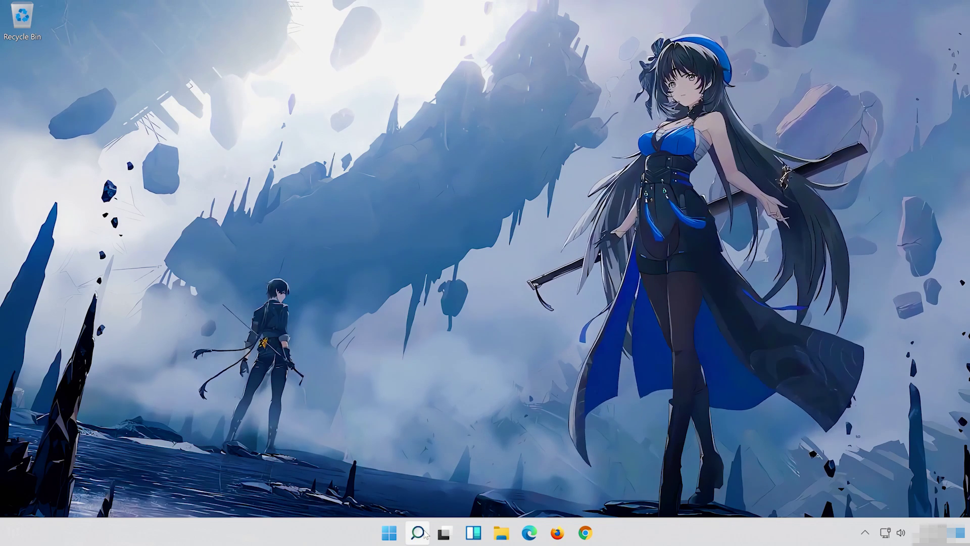
Find and open Device Manager through Windows search, and move its window to the middle of the desktop.
left_click(417, 532)
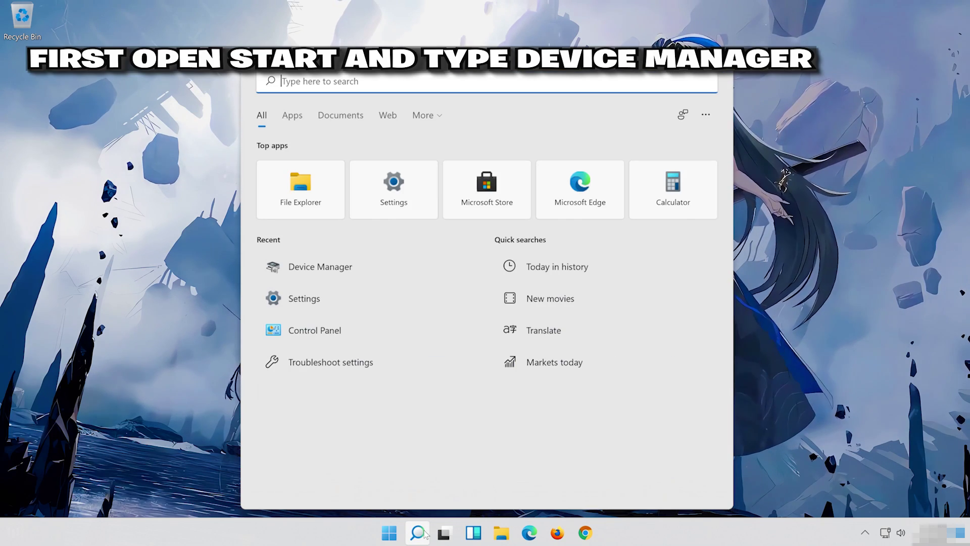
type("devi")
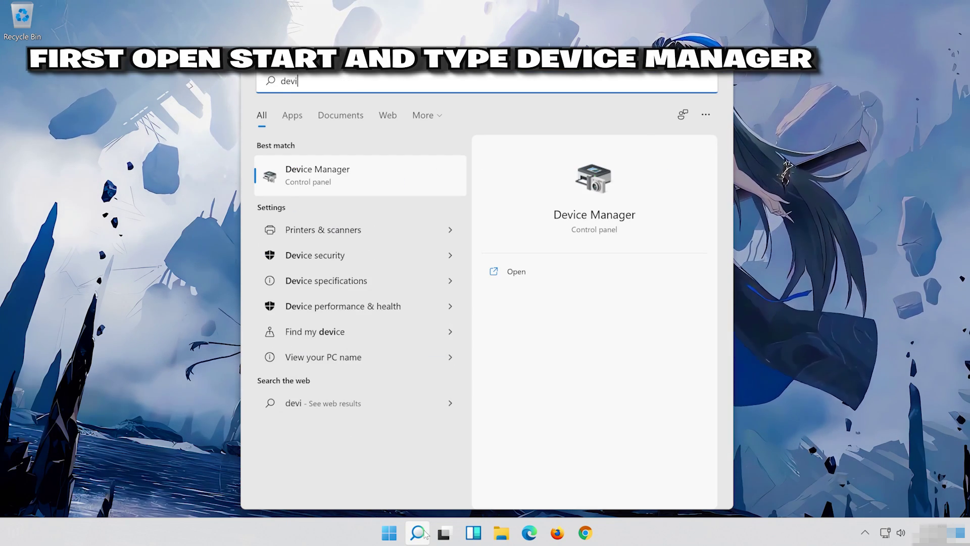
type("ce man")
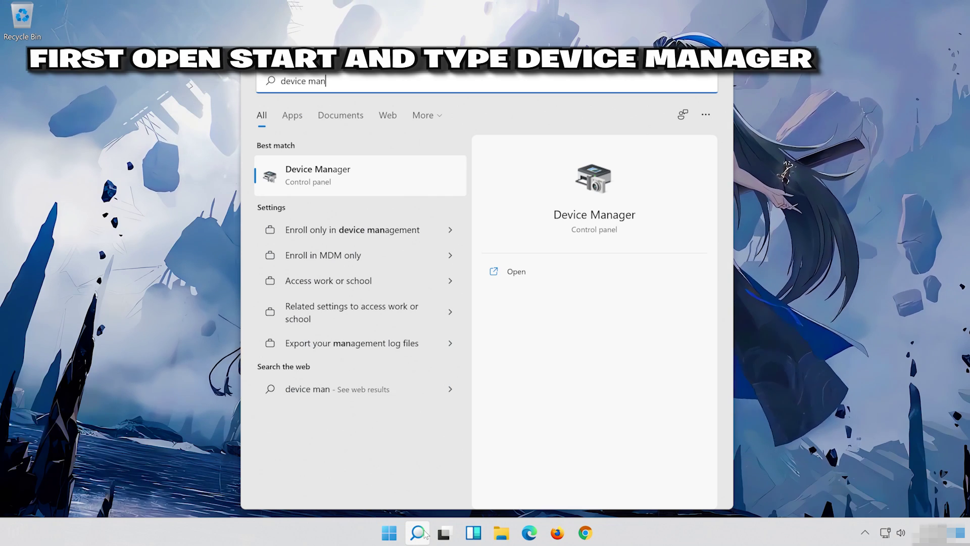
type("ager")
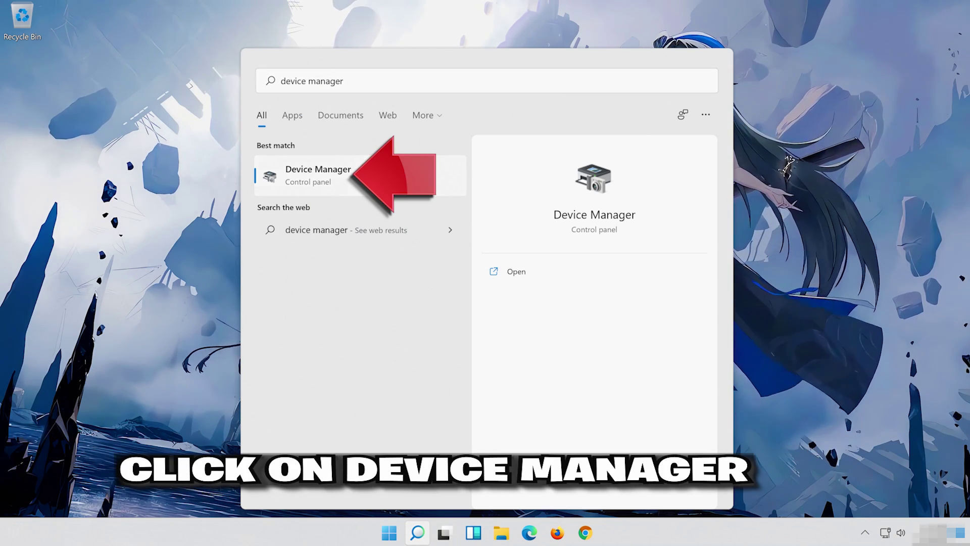
left_click(401, 178)
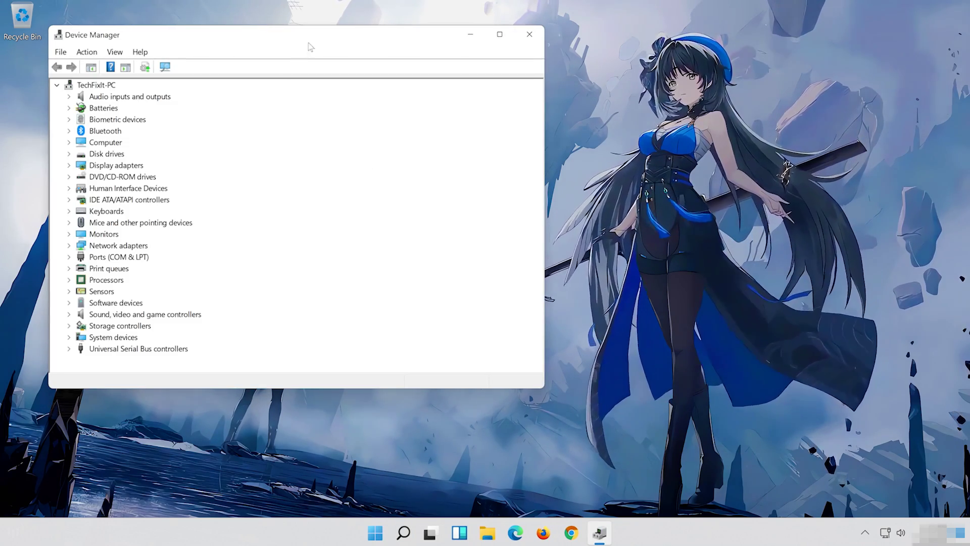
left_click_drag(311, 47, 547, 59)
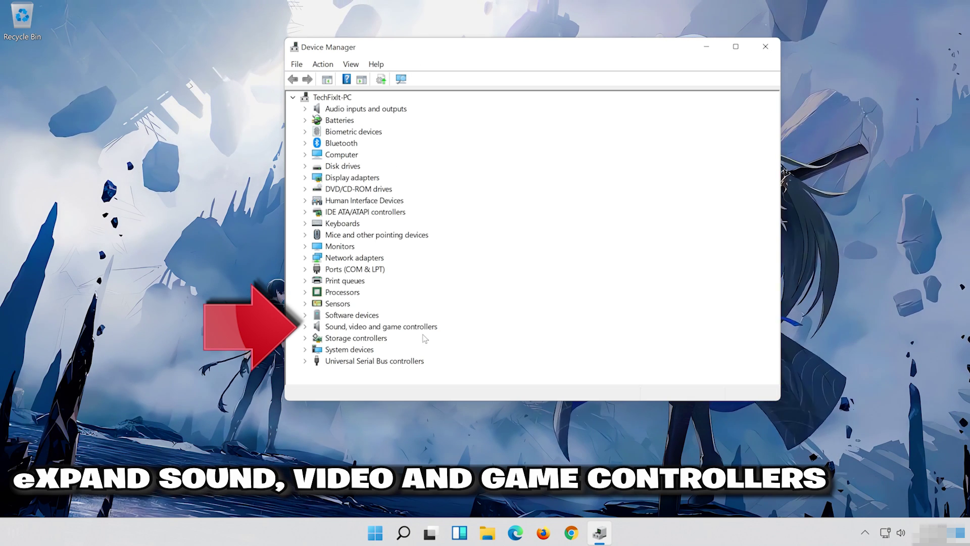
Open the driver properties of the High Definition Audio Device under Sound, video and game controllers.
left_click(305, 327)
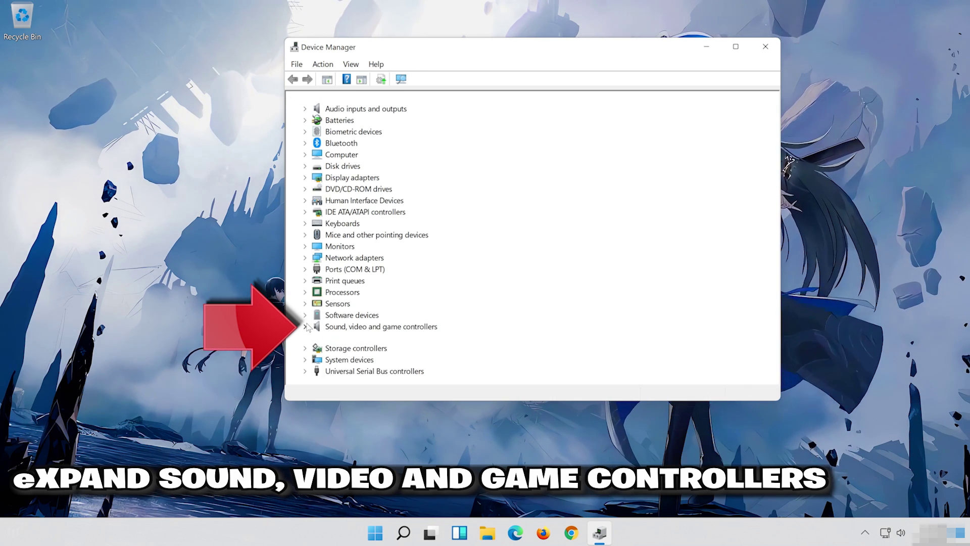
left_click(338, 343)
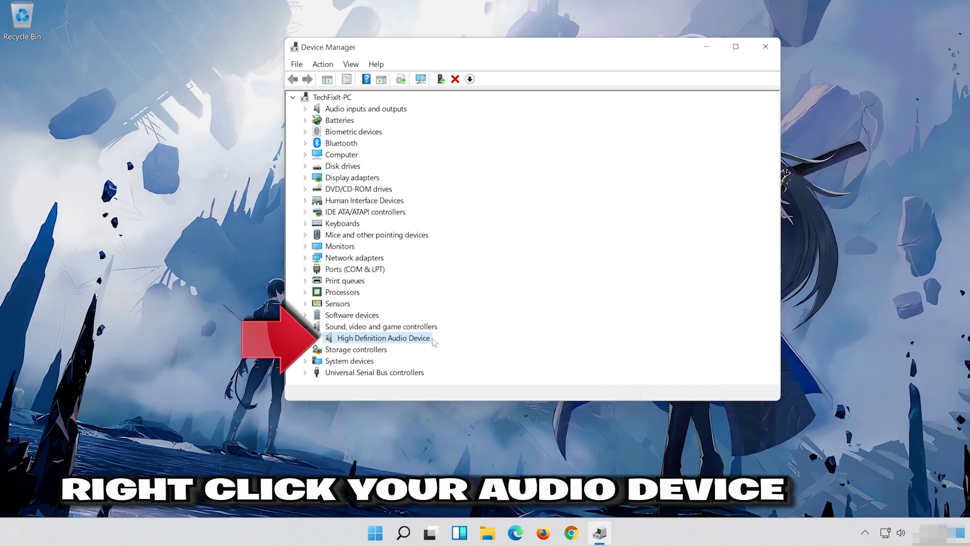
right_click(406, 343)
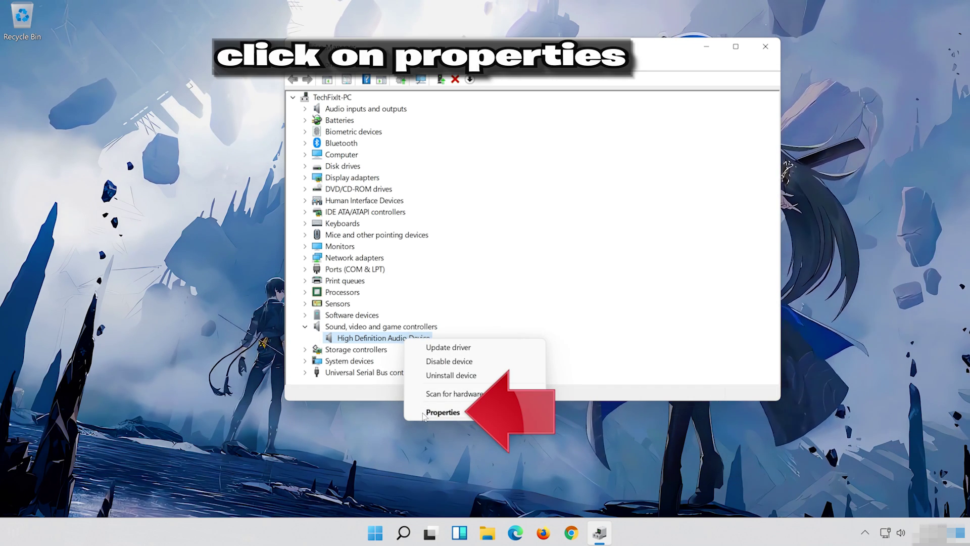
left_click(472, 411)
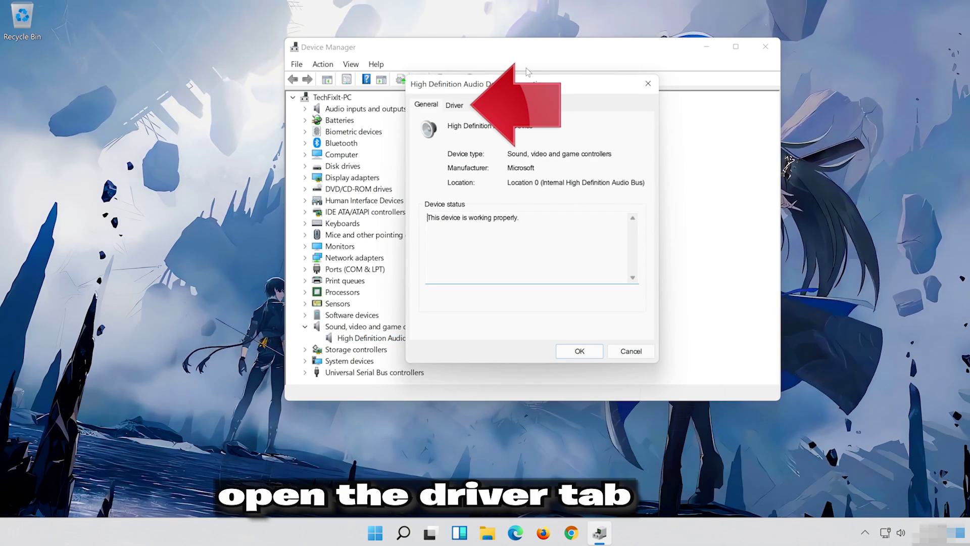
left_click(457, 106)
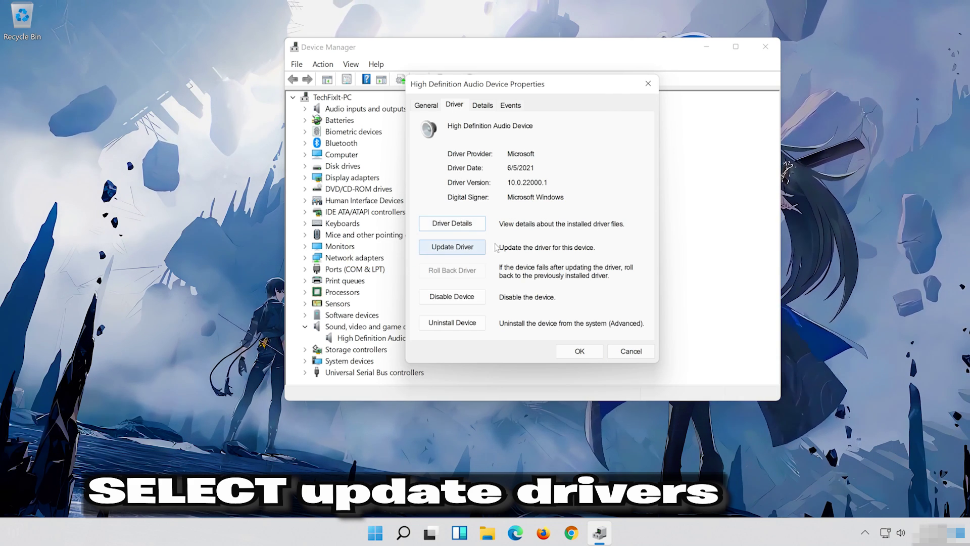
Search automatically for an updated driver for the audio device, and check for updates through Windows Update.
left_click(453, 251)
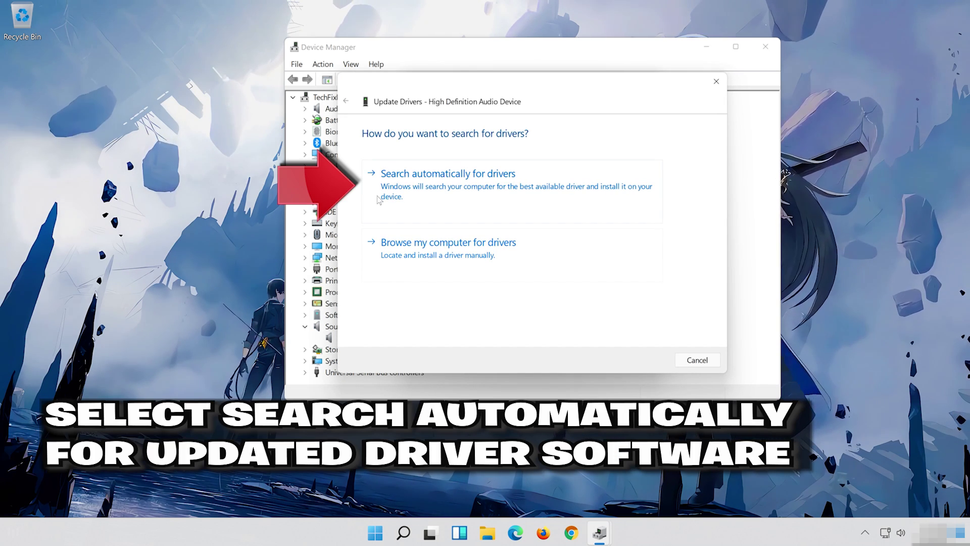
left_click(530, 193)
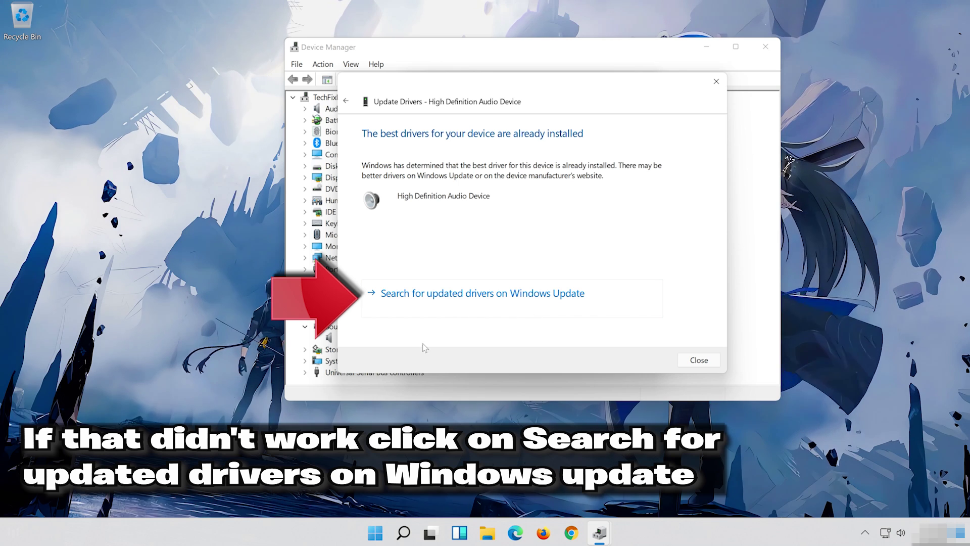
left_click(519, 307)
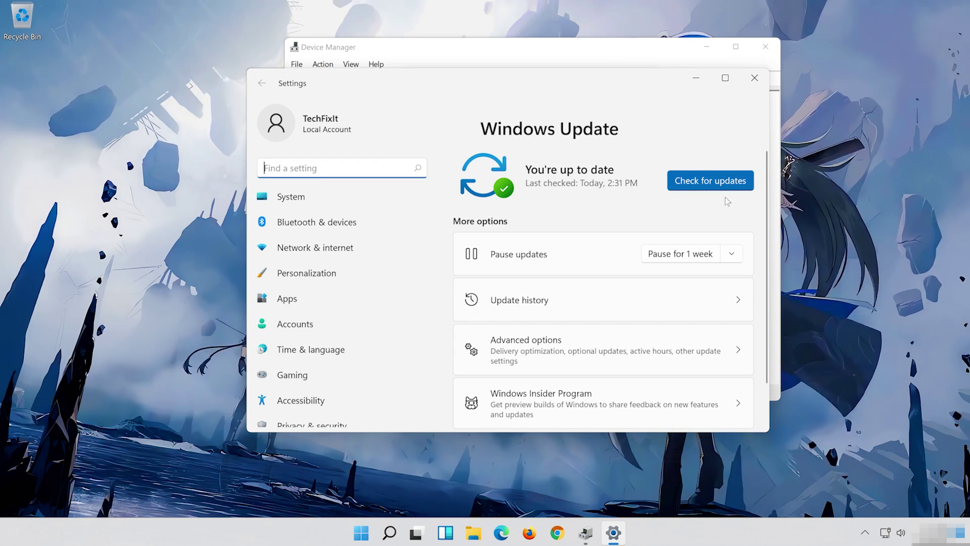
left_click(706, 180)
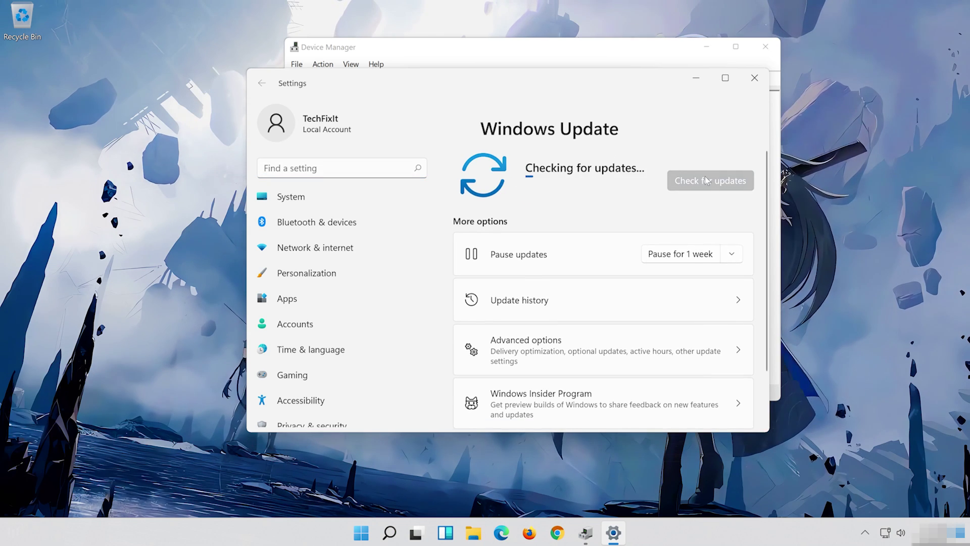